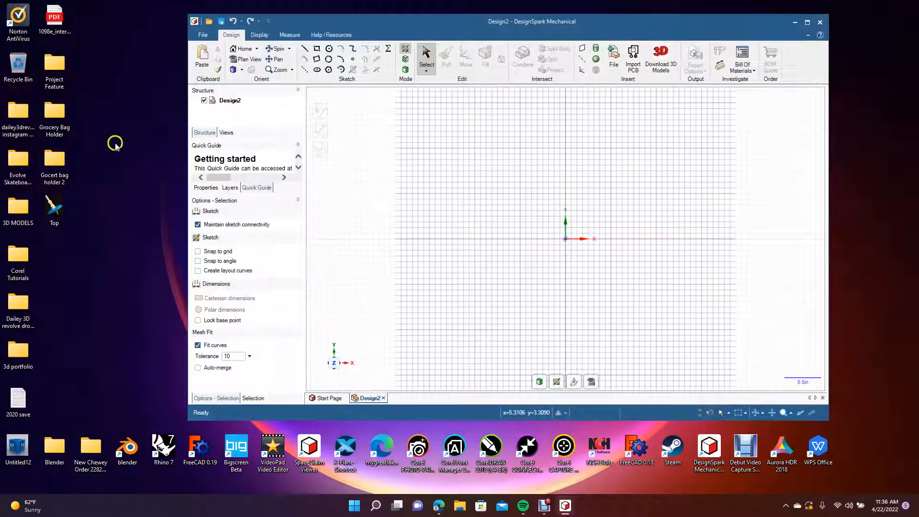
Step: Insert the desktop image "Top" into the sketch plane as a reference picture and maximize the design window
left_click_drag(54, 205, 549, 235)
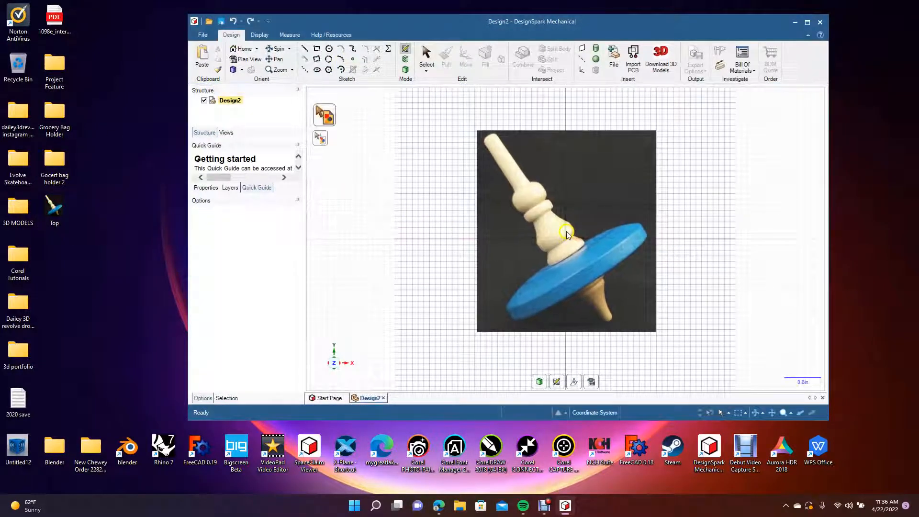
left_click(567, 231)
left_click(808, 23)
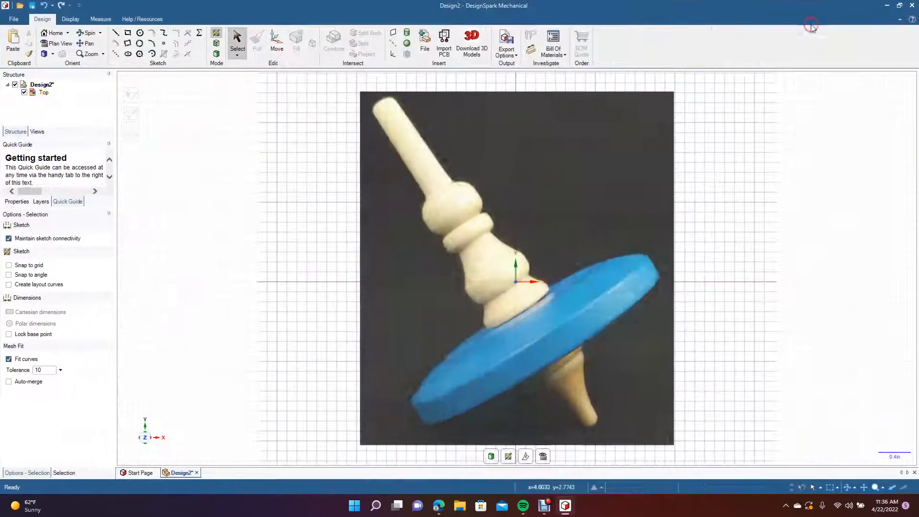
Step: Rotate the reference image clockwise until the spinning top stands upright with its stem vertical
left_click(596, 183)
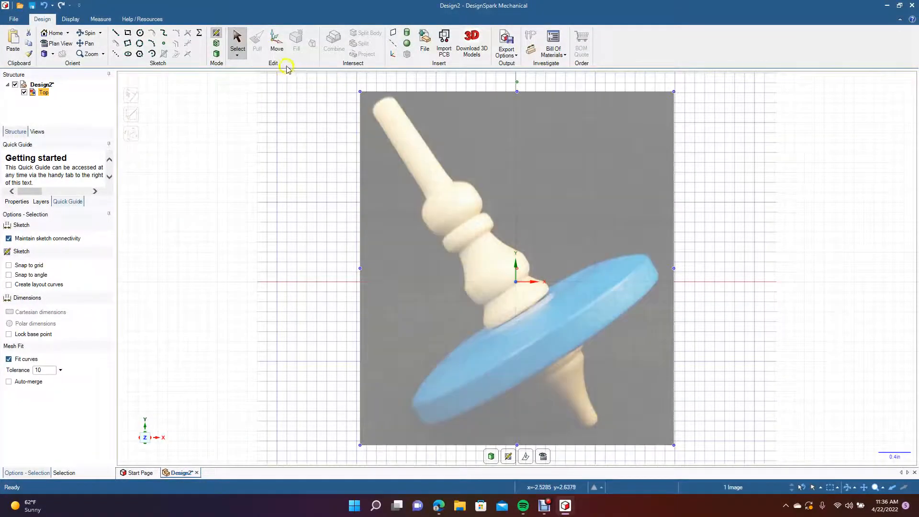
left_click(278, 42)
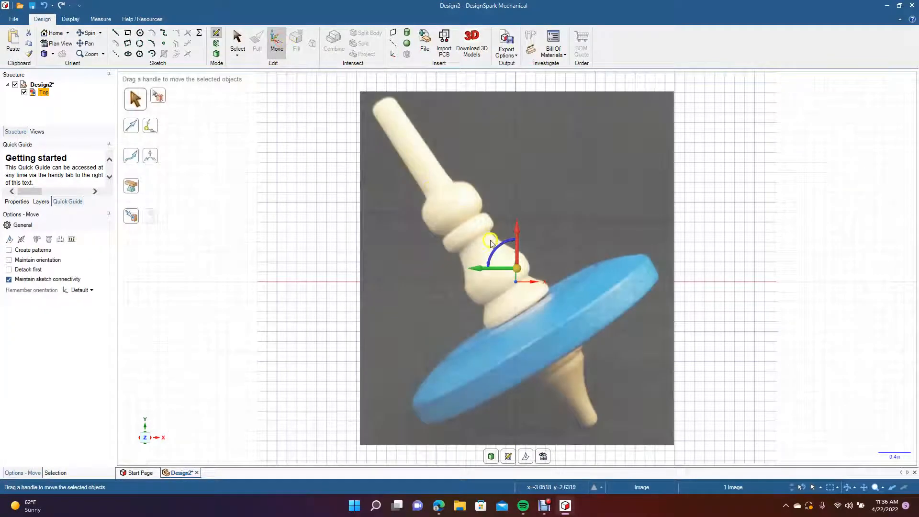
left_click_drag(497, 251, 536, 242)
left_click(748, 297)
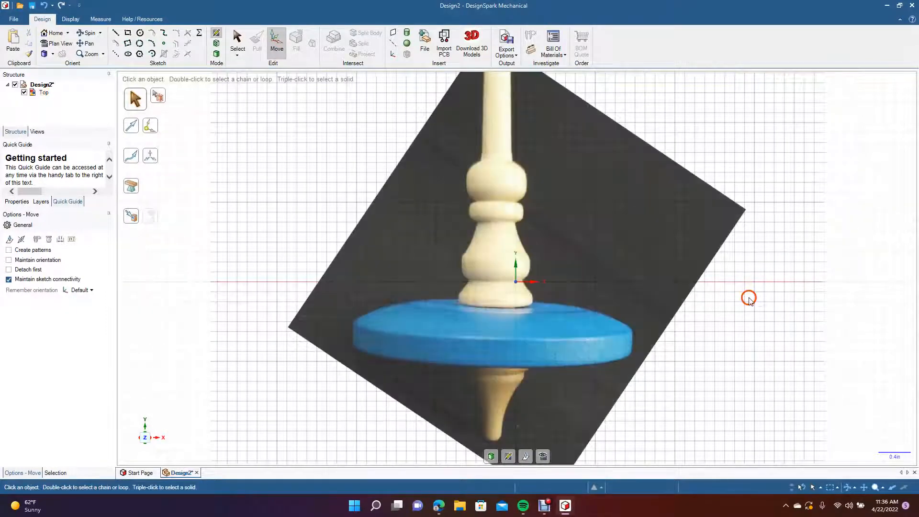
Step: Shift the reference image sideways so the spinning top's stem is centred on the vertical axis
key("s")
middle_click_drag(436, 231, 455, 233, "shift")
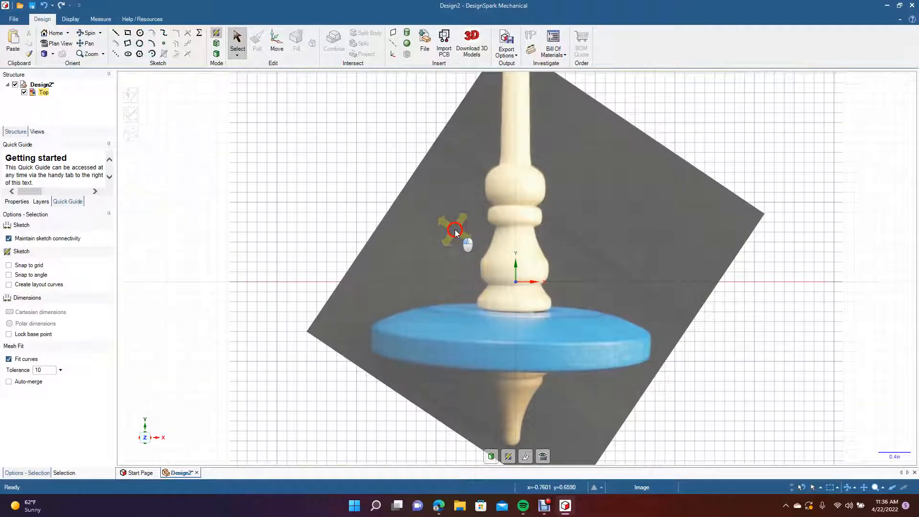
left_click(750, 337)
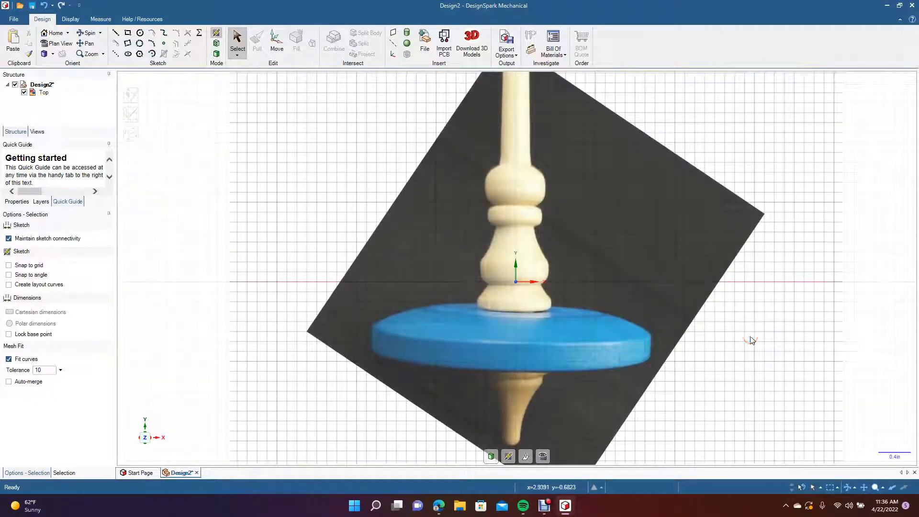
Step: Measure the spinning top's full height with a temporary vertical line beside it, from stem end to tip
scroll(750, 340, "down", 5)
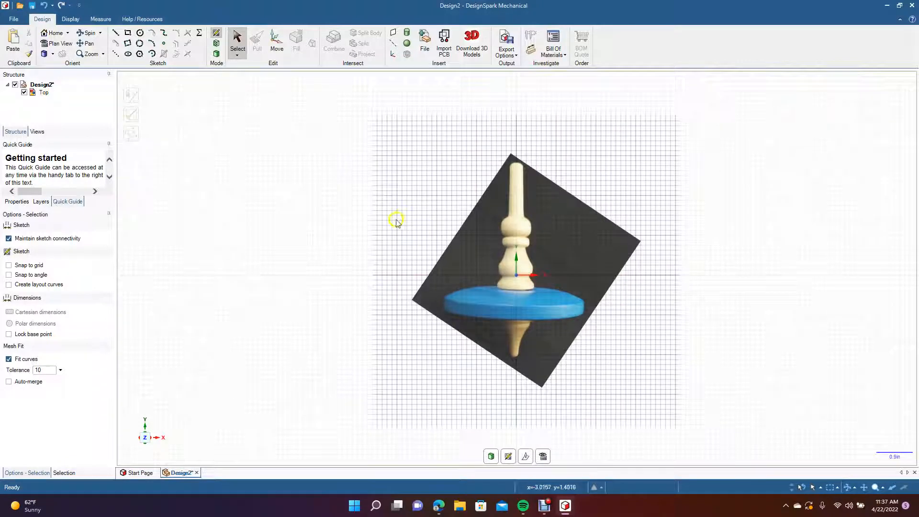
left_click(115, 32)
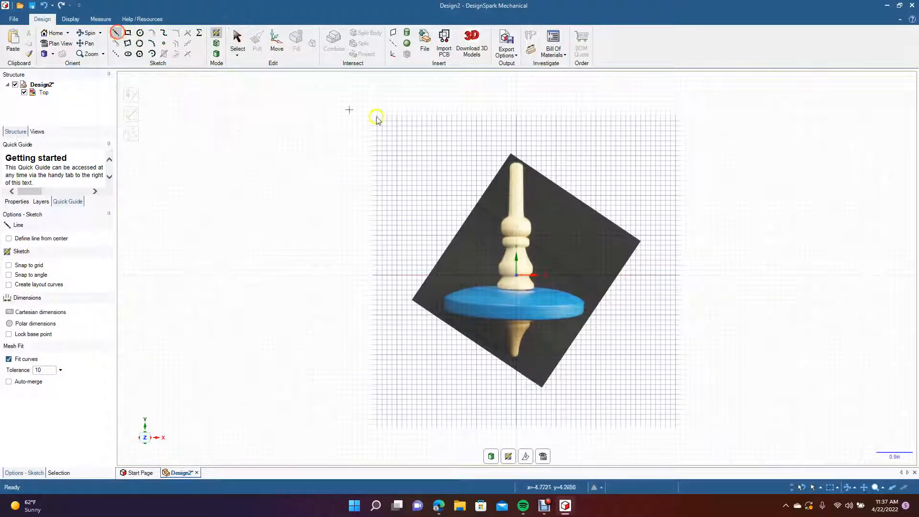
left_click(488, 163)
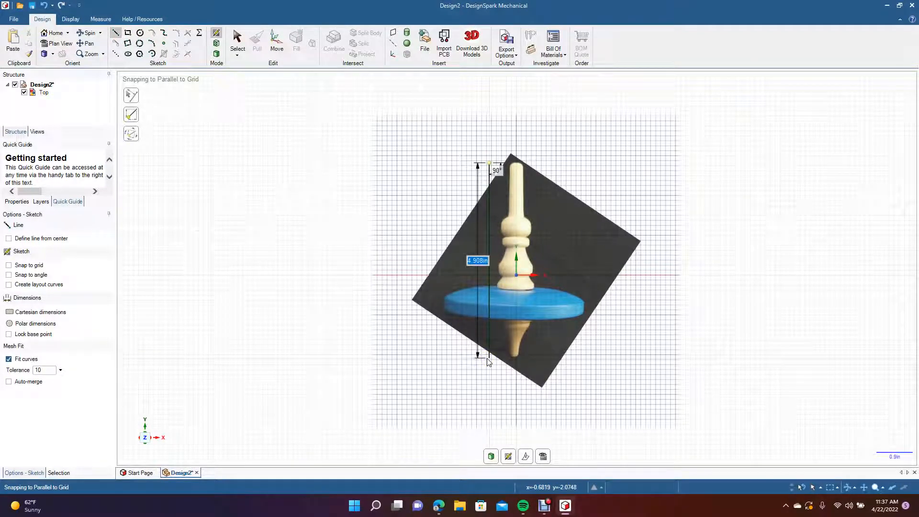
left_click(487, 359)
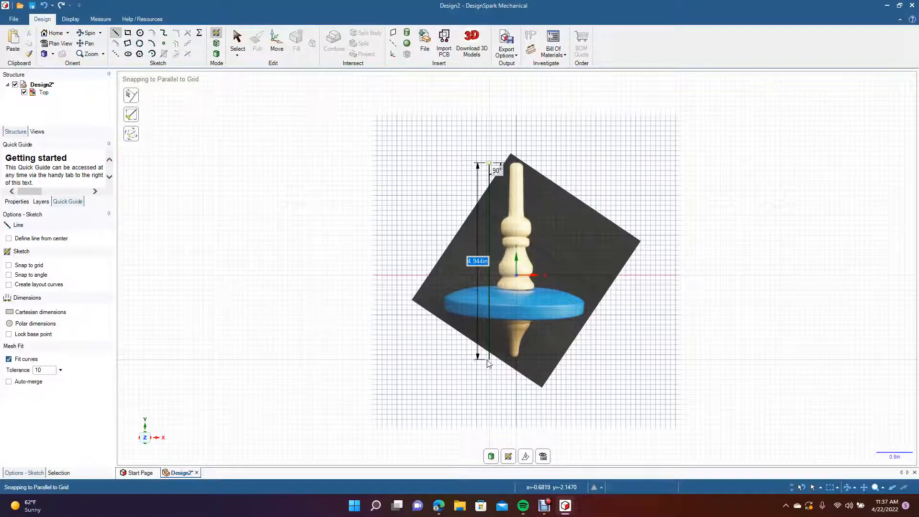
left_click(237, 42)
Step: Shrink the reference image from its upper corner and reposition it so the spinning top is centred on the vertical axis
left_click(536, 206)
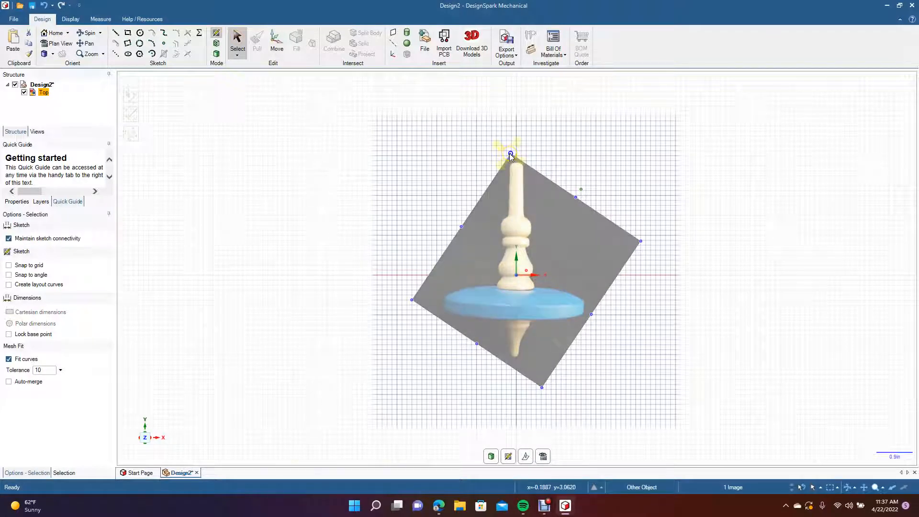
left_click_drag(511, 155, 524, 211)
left_click_drag(543, 251, 538, 216)
left_click(388, 206)
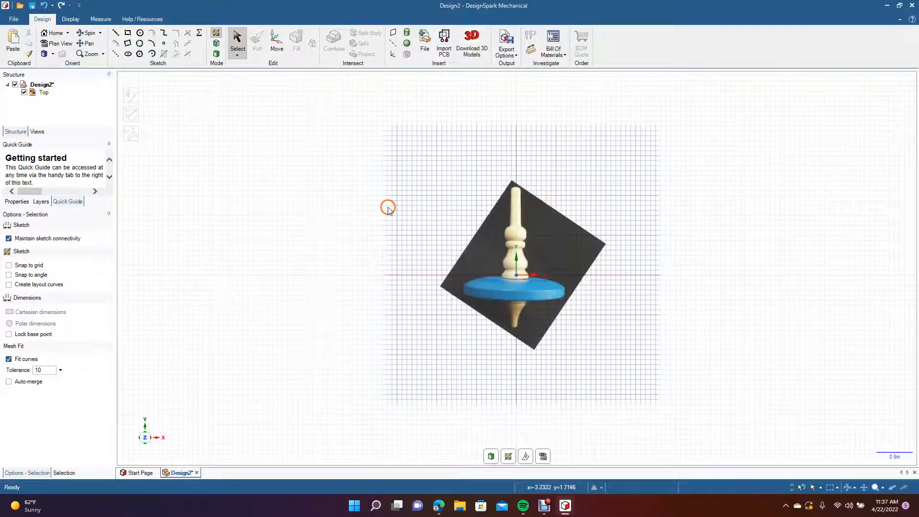
Step: Check the resized spinning top's overall height with another temporary vertical line
left_click(117, 33)
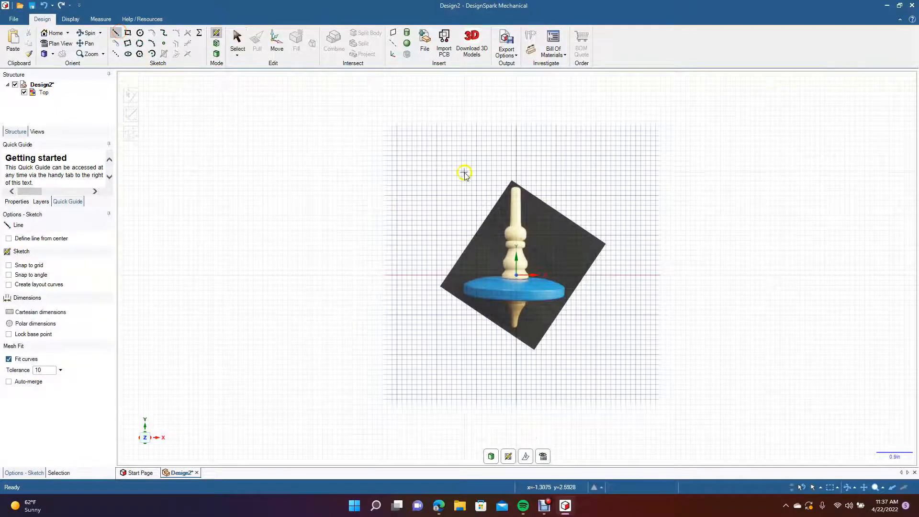
left_click(501, 189)
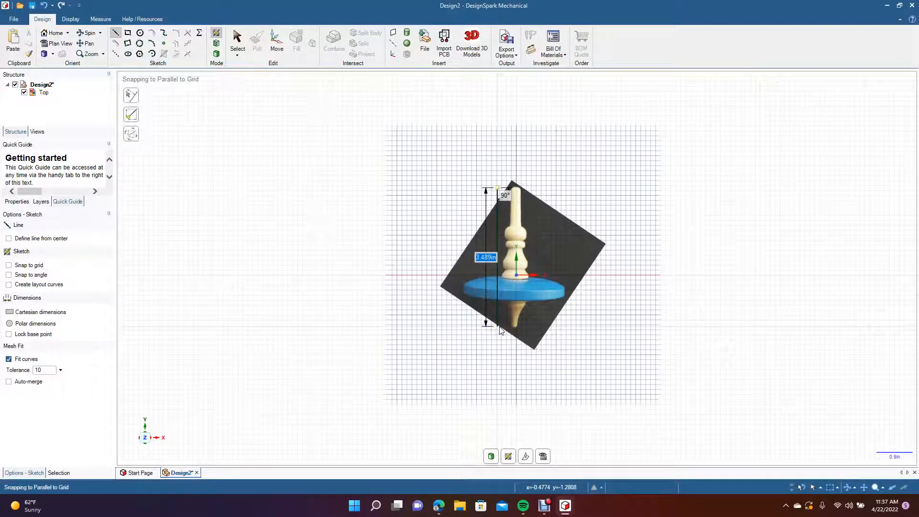
left_click(237, 38)
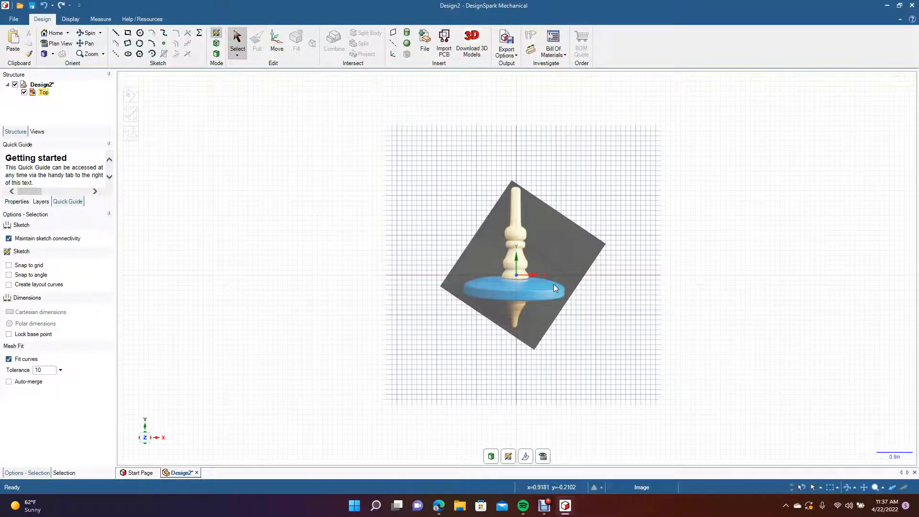
Step: Nudge the reference image slightly so the spinning top lines up better with the origin axes
scroll(553, 286, "up", 4)
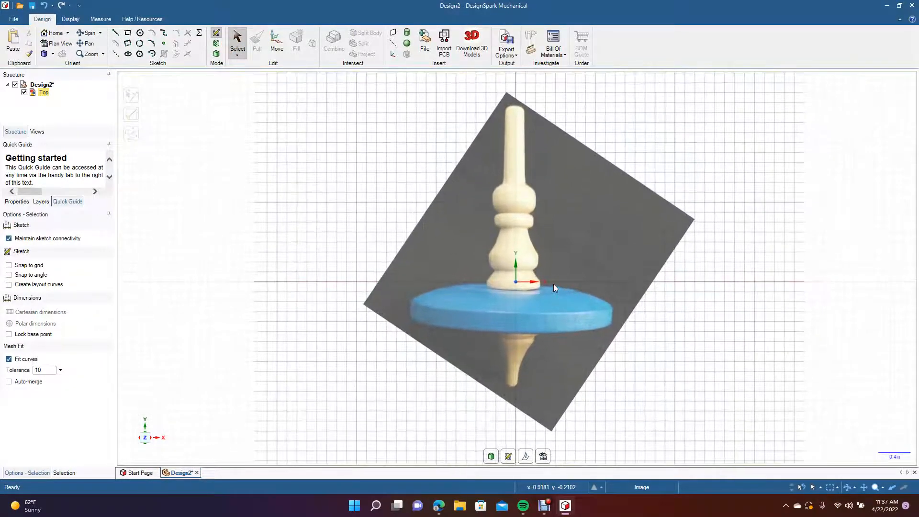
left_click(540, 283)
left_click(532, 297)
left_click_drag(556, 241, 557, 247)
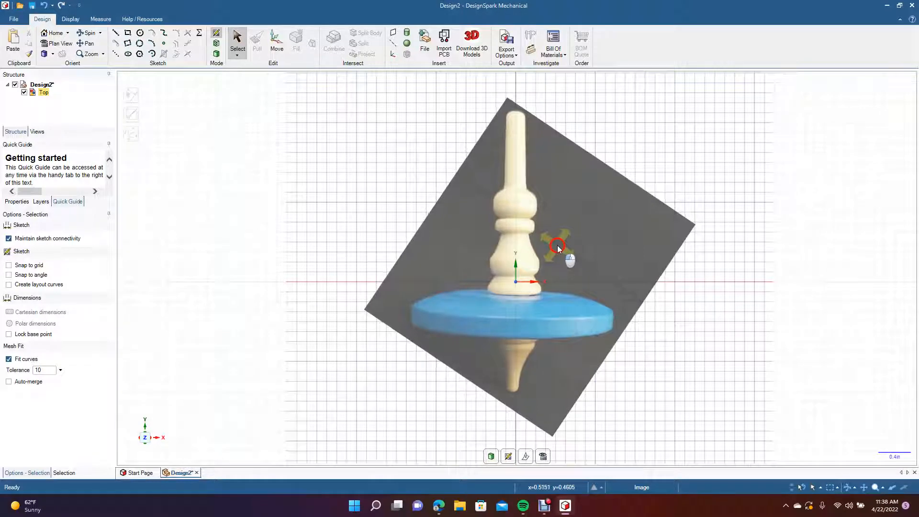
Step: Rotate the reference image by 1° to straighten the spinning top against the vertical axis
left_click(561, 245)
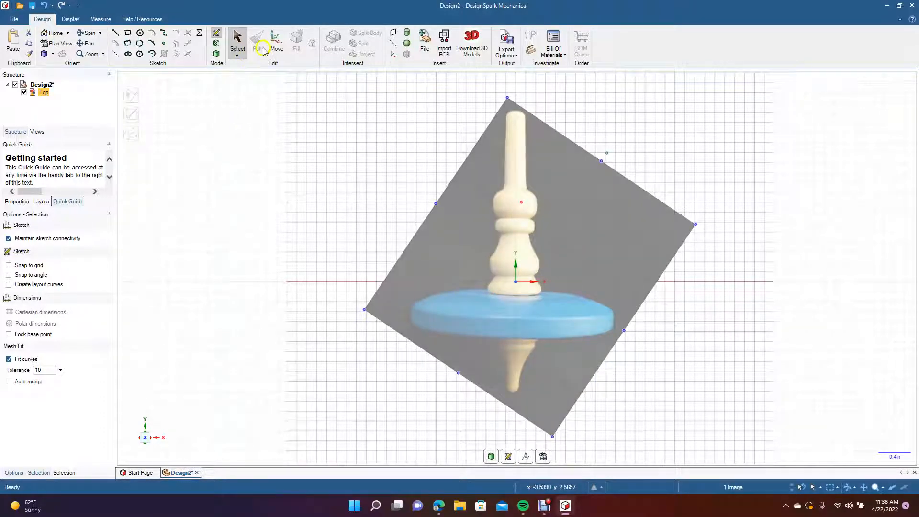
left_click(275, 43)
left_click_drag(523, 241, 522, 241)
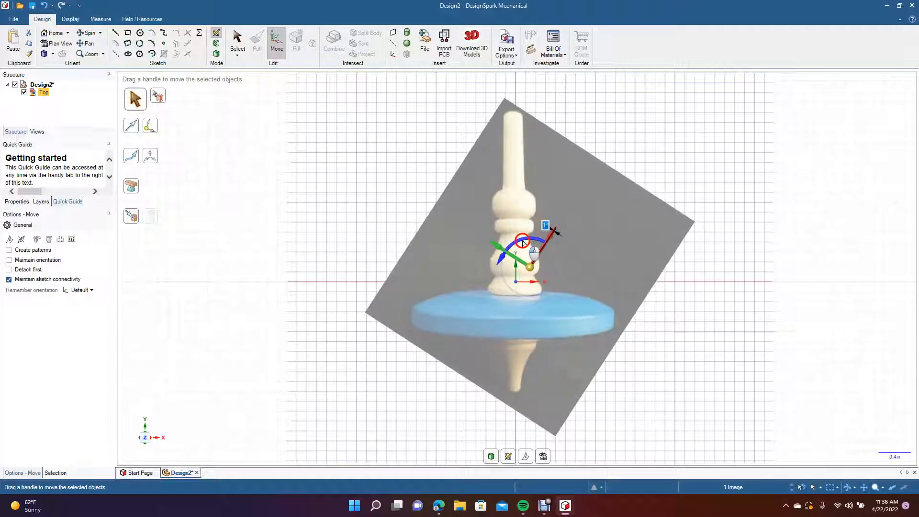
left_click_drag(523, 242, 524, 243)
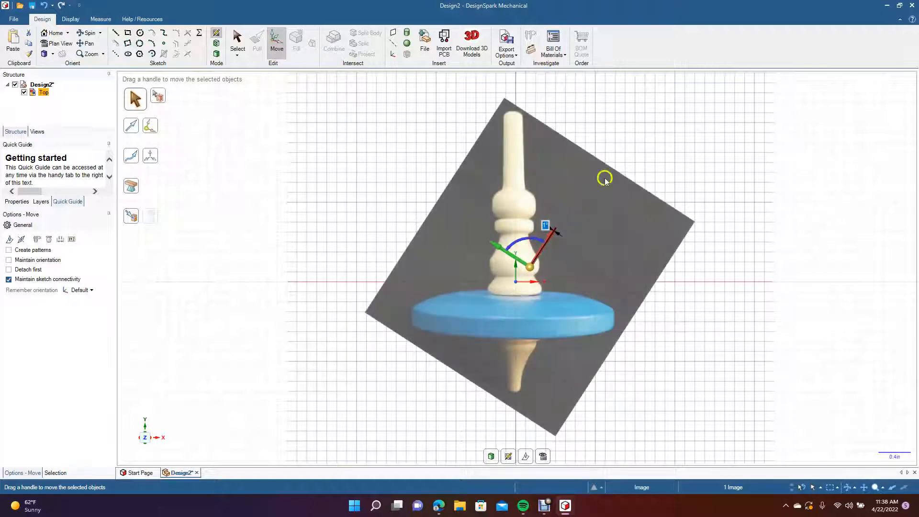
left_click(631, 151)
left_click(589, 220)
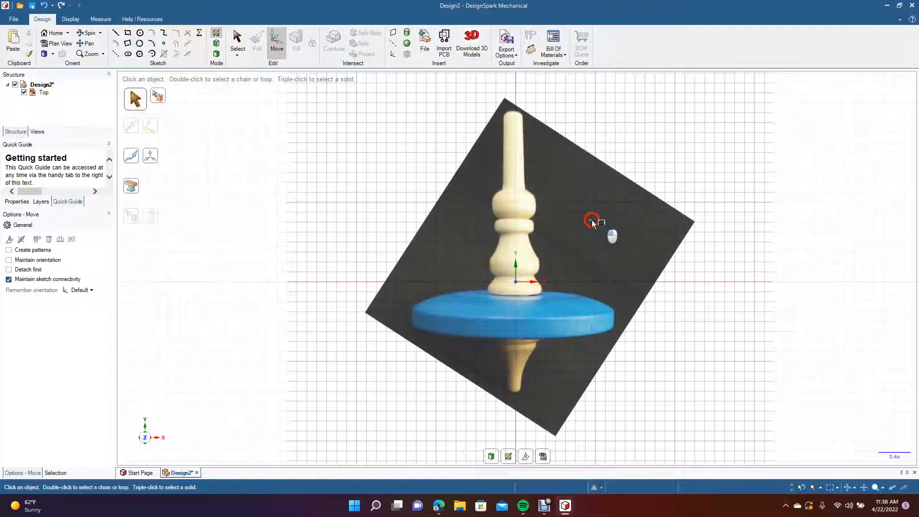
Step: Move the reference image slightly to the right to centre the straightened spinning top on the vertical axis
left_click(237, 42)
left_click(450, 227)
left_click_drag(450, 227, 452, 225)
left_click(750, 183)
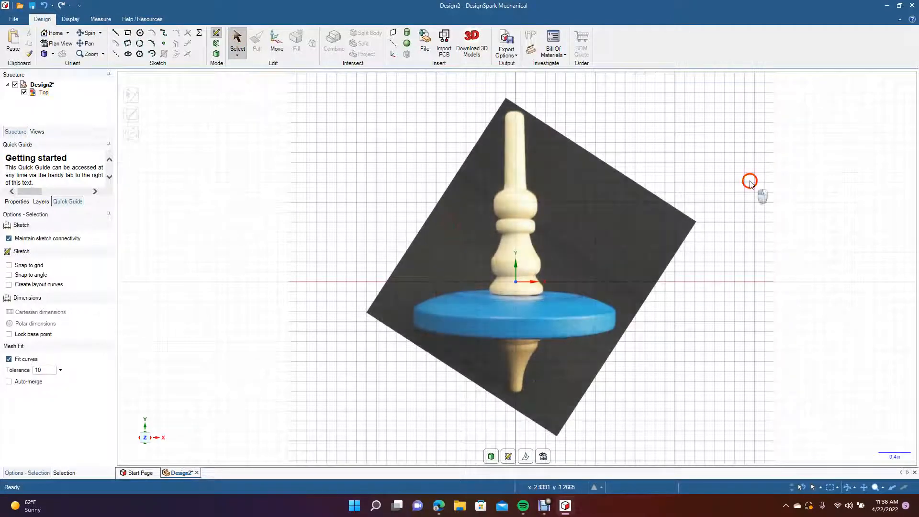
Step: Sketch a vertical centre line about 3.61 in long from the top of the stem to the tip of the spinning top
left_click(115, 33)
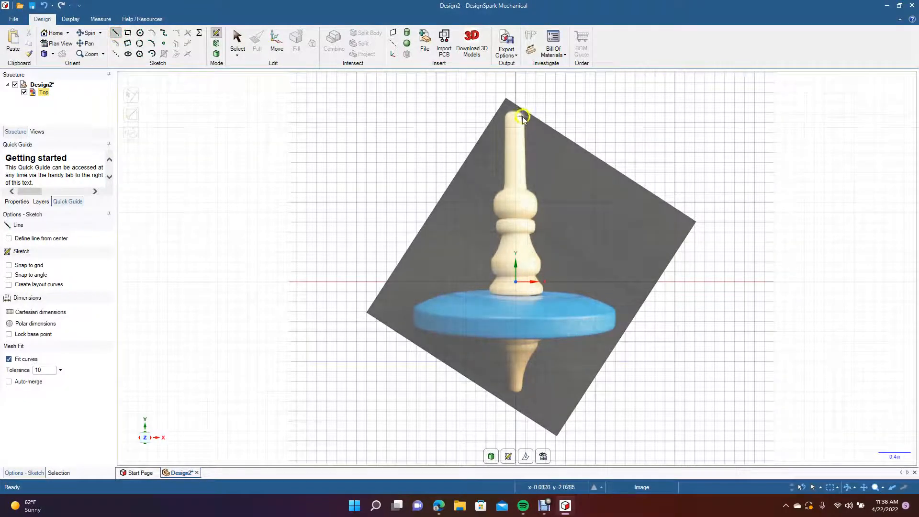
left_click(516, 114)
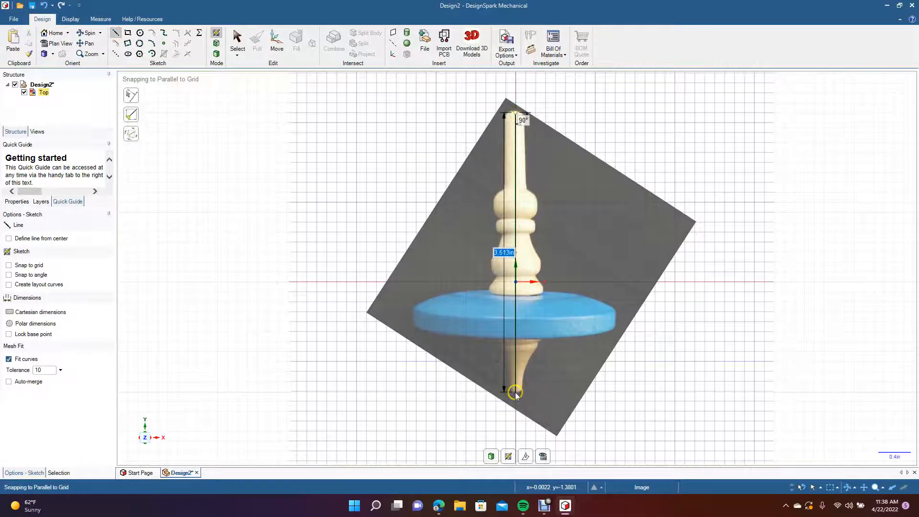
left_click(515, 392)
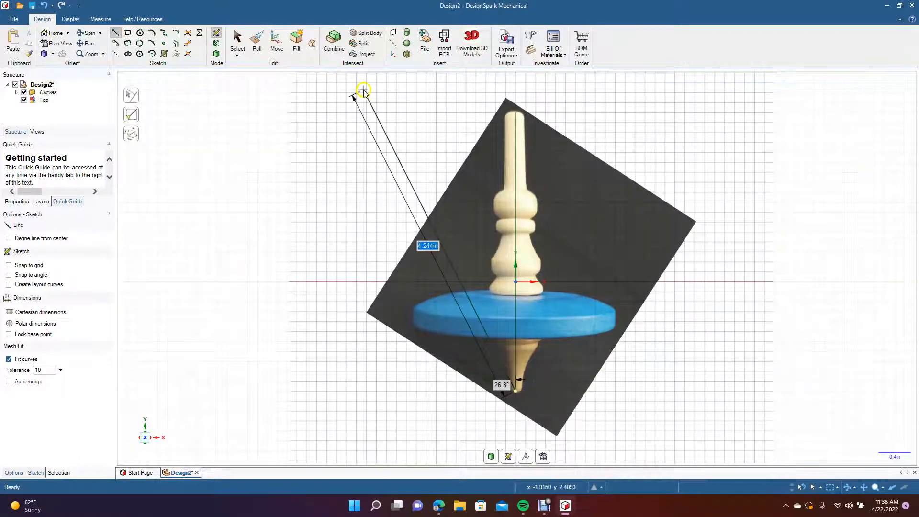
left_click(233, 43)
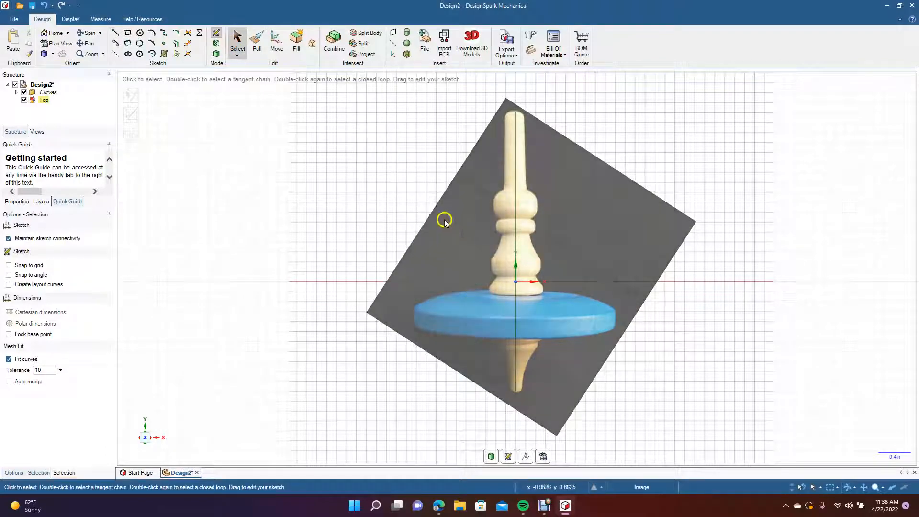
Step: Sketch an ellipse about 0.54 in wide and 0.445 in high, centred on the centre line over the upper bulb
scroll(455, 248, "up", 4)
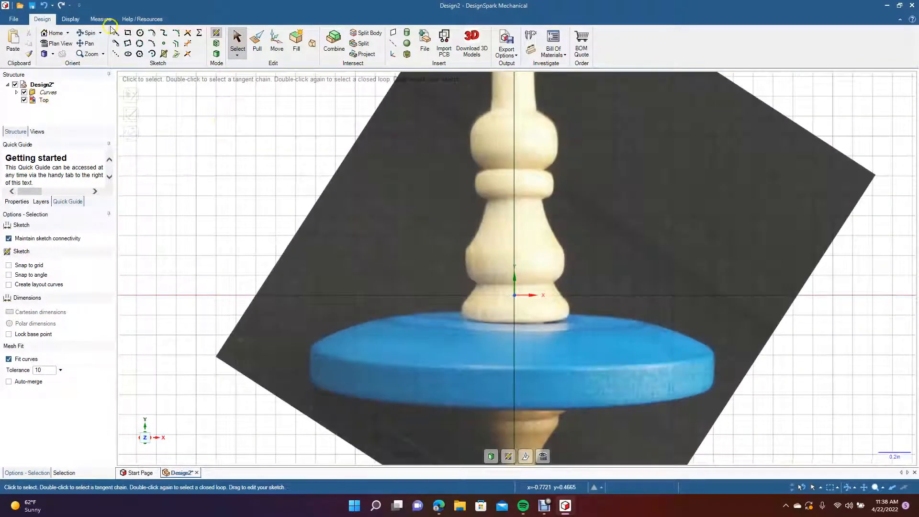
left_click(88, 43)
left_click_drag(306, 157, 251, 291)
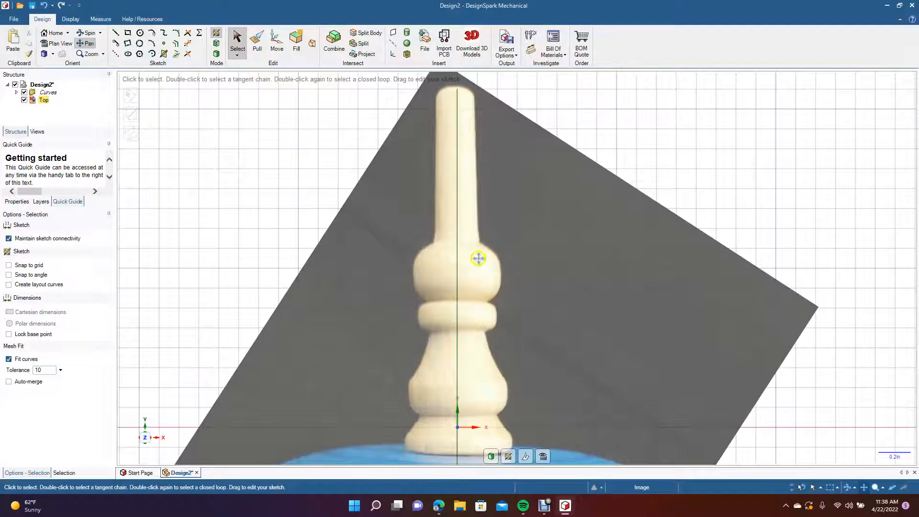
left_click(128, 54)
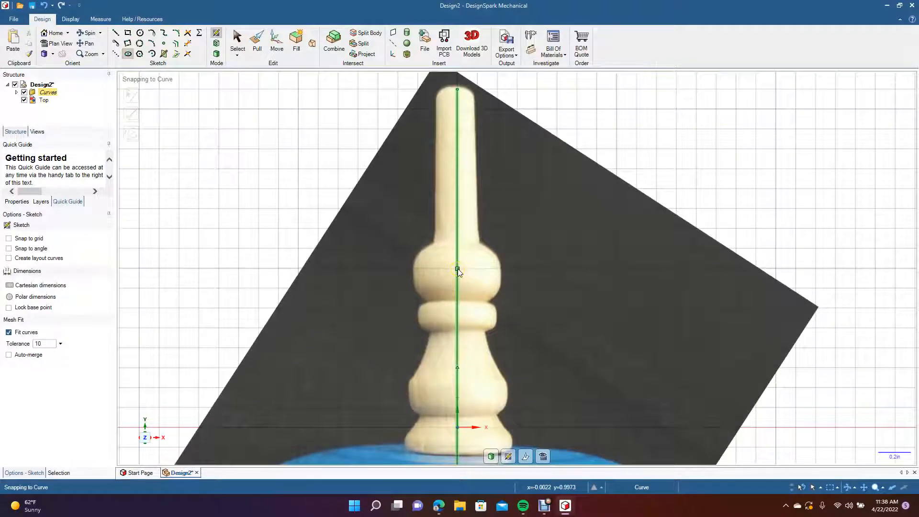
left_click(457, 268)
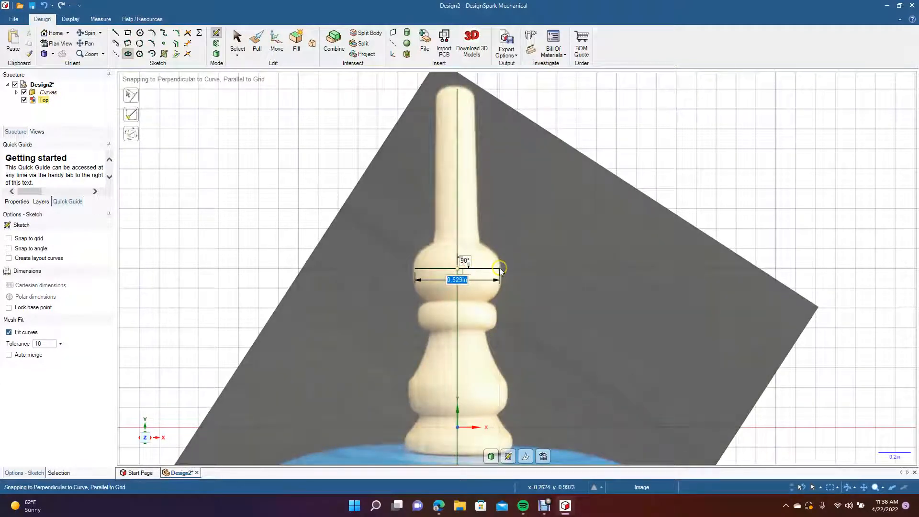
left_click(501, 268)
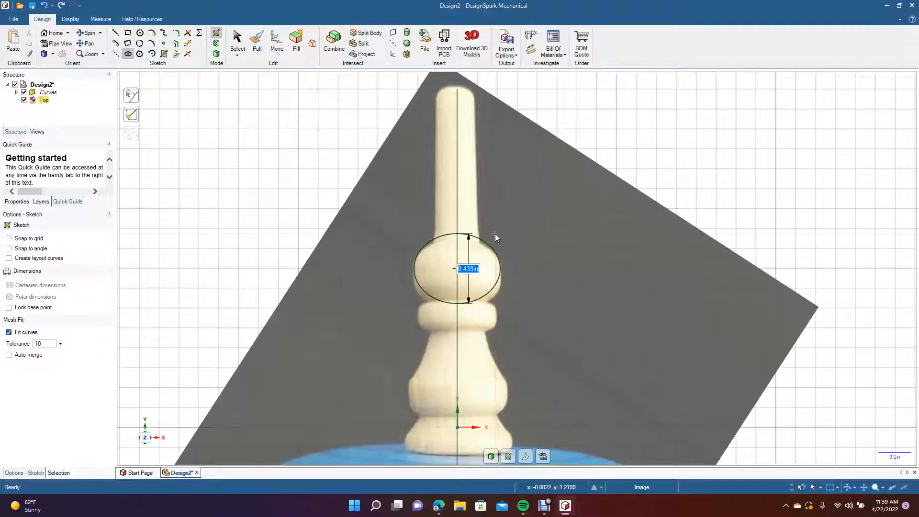
left_click(495, 234)
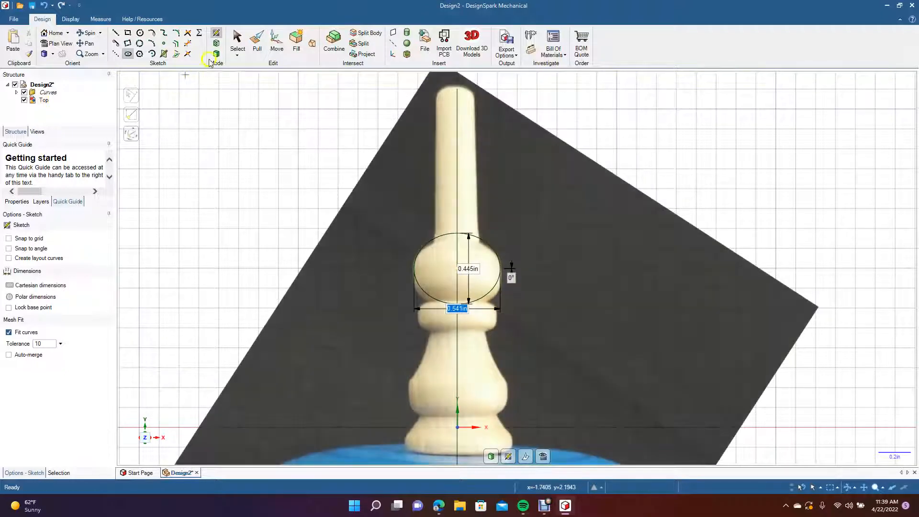
left_click(237, 39)
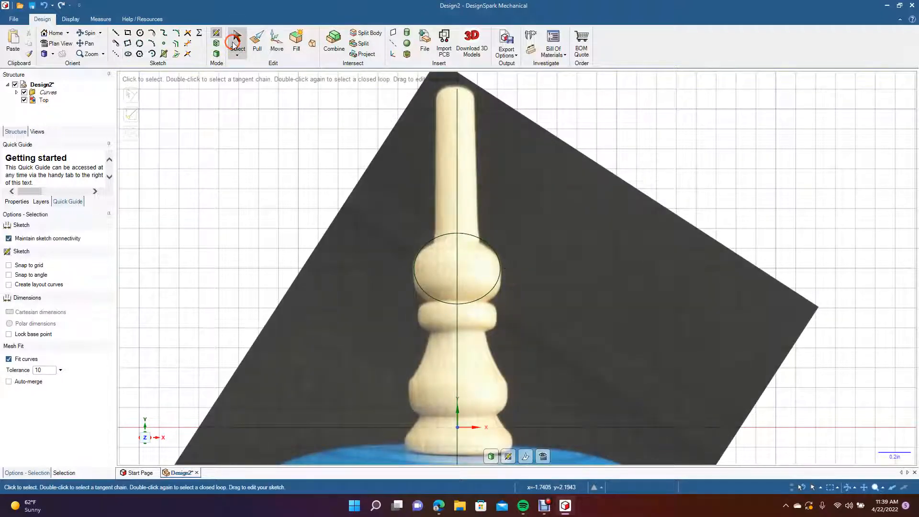
Step: Sketch the stem's half outline with lines from the ellipse up the stem's right edge and across its top to the centre line
left_click(116, 33)
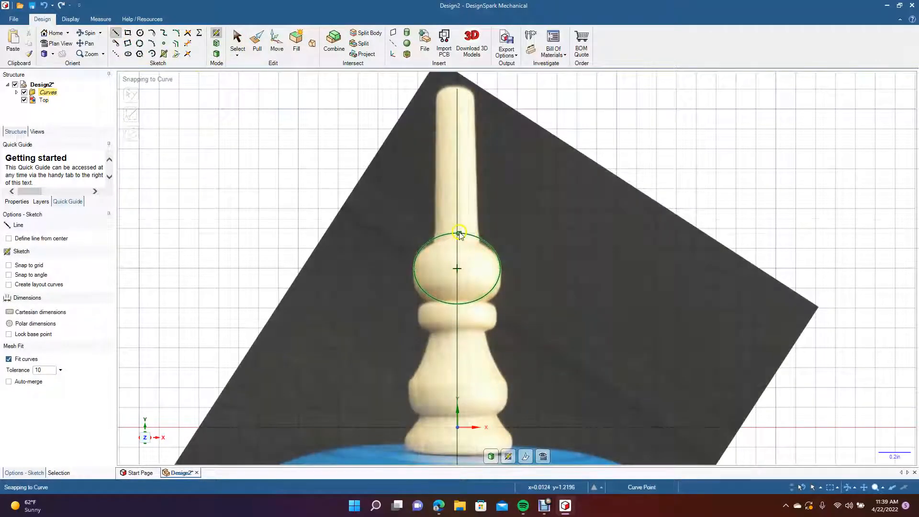
left_click(478, 237)
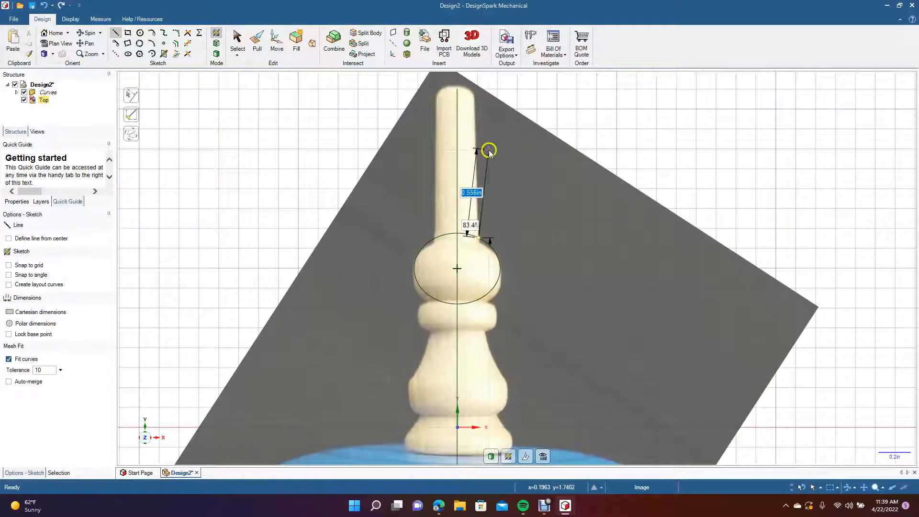
left_click(475, 89)
left_click(458, 90)
left_click(239, 41)
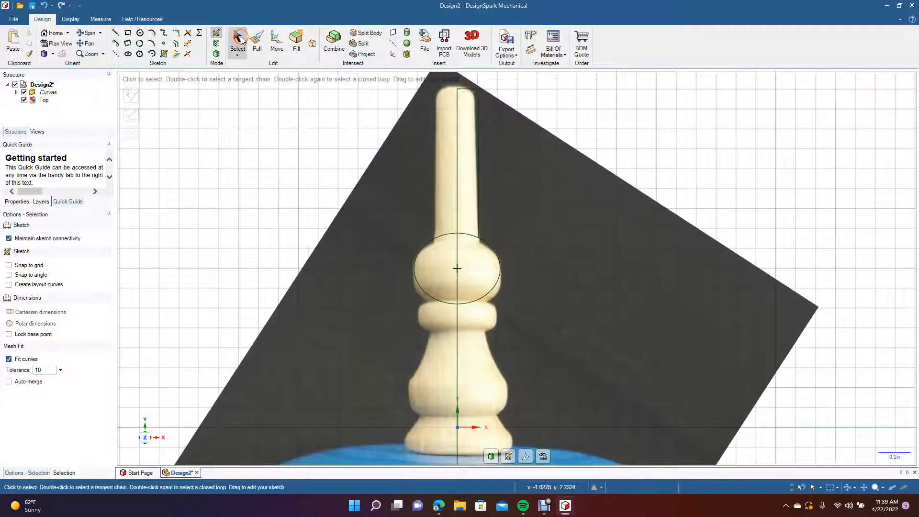
Step: Round the stem outline's top outer corner with a sketch fillet about 0.146 in in diameter
left_click(176, 32)
left_click(477, 101)
left_click(477, 101)
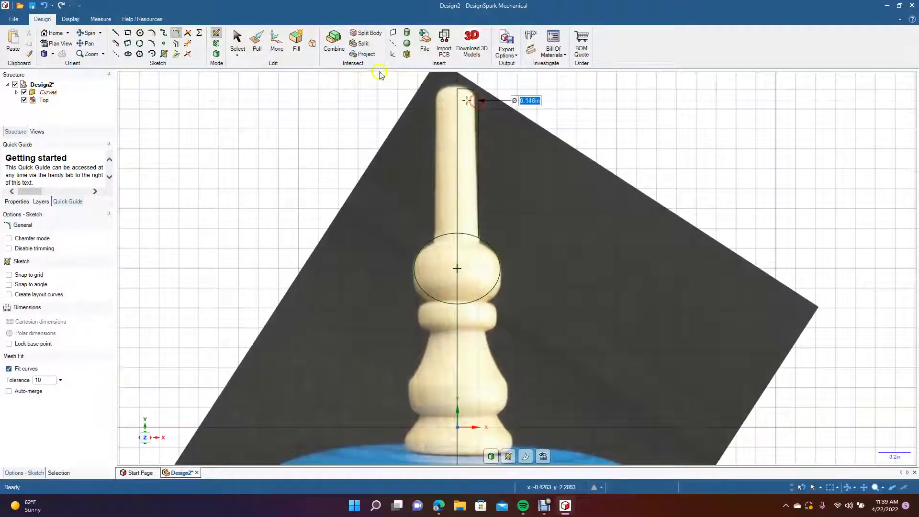
left_click(237, 39)
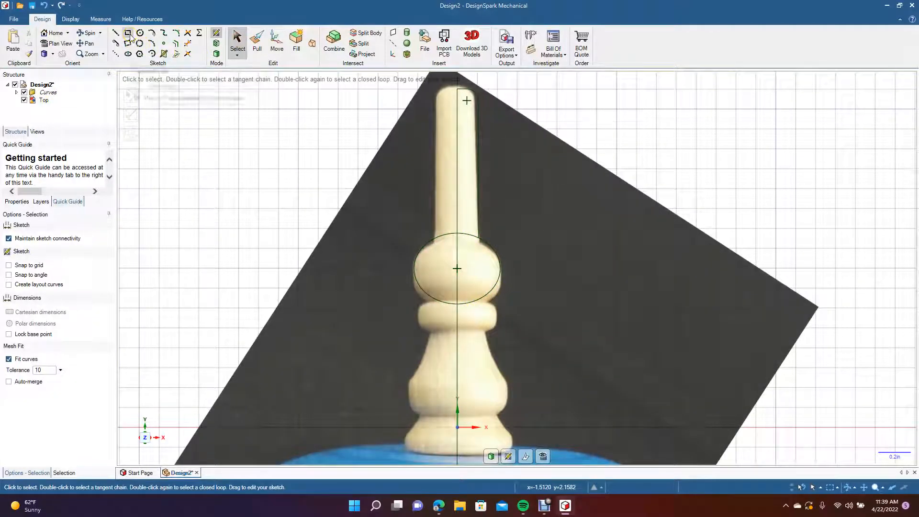
Step: Sketch a centre-defined rectangle about 0.517 in wide and 0.18 in high over the collar, centred on the centre line
left_click(129, 35)
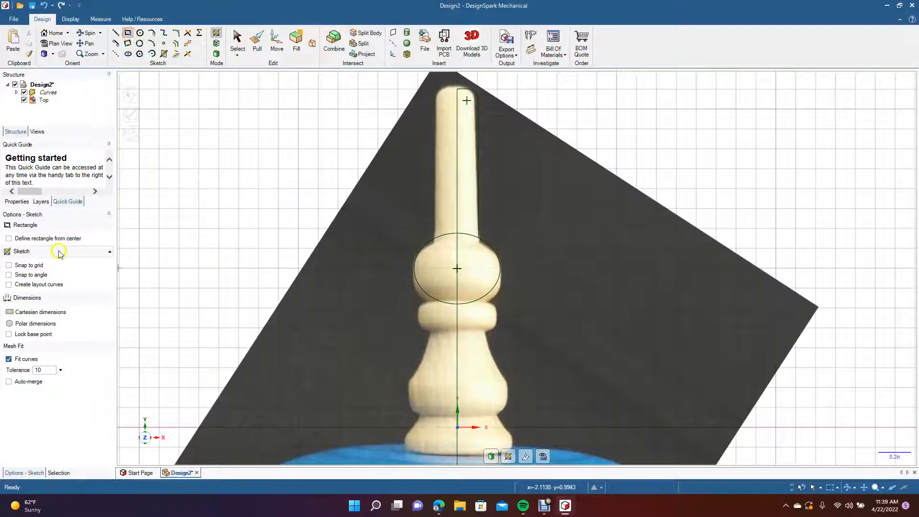
left_click(33, 239)
left_click(457, 315)
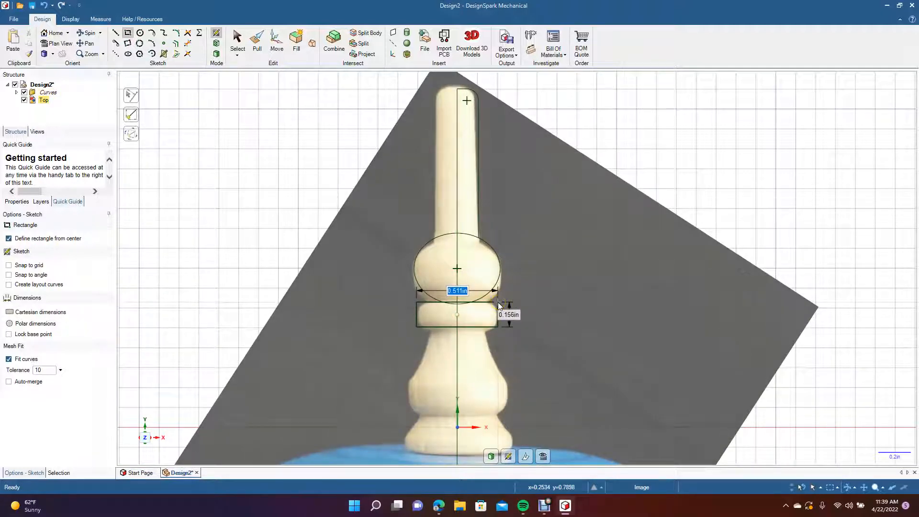
left_click(498, 300)
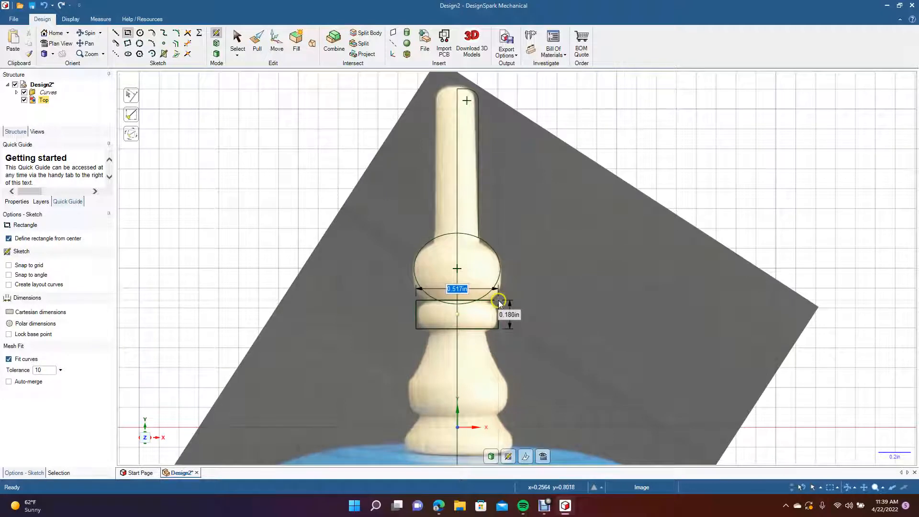
left_click(239, 42)
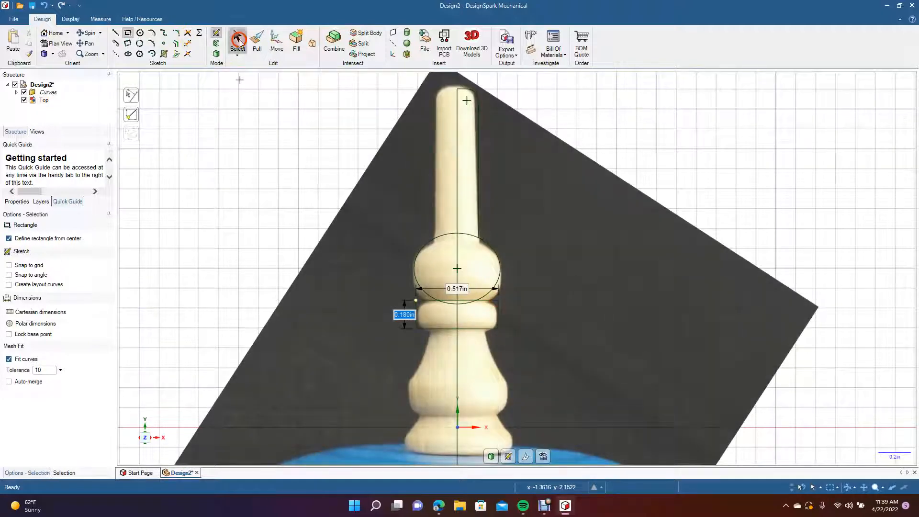
Step: Round the corners of the collar rectangle with sketch fillets of 0.073 in radius
left_click(177, 33)
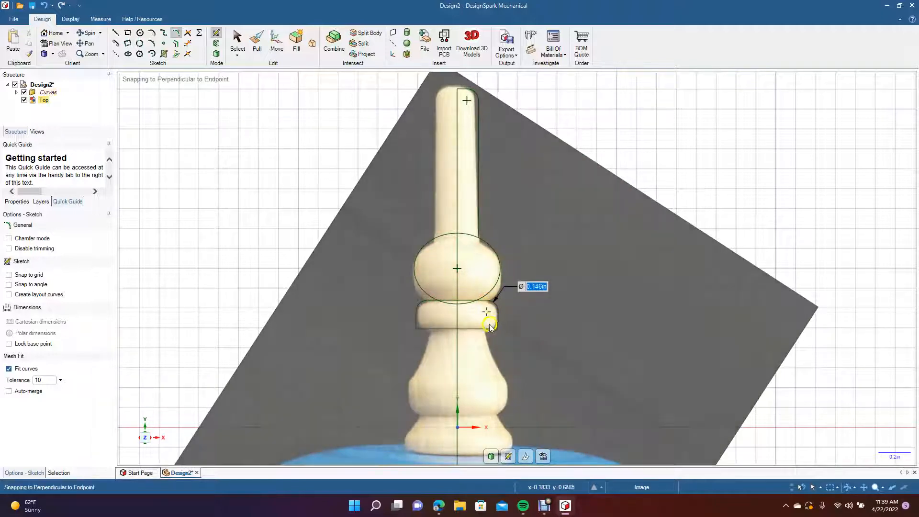
left_click(486, 328)
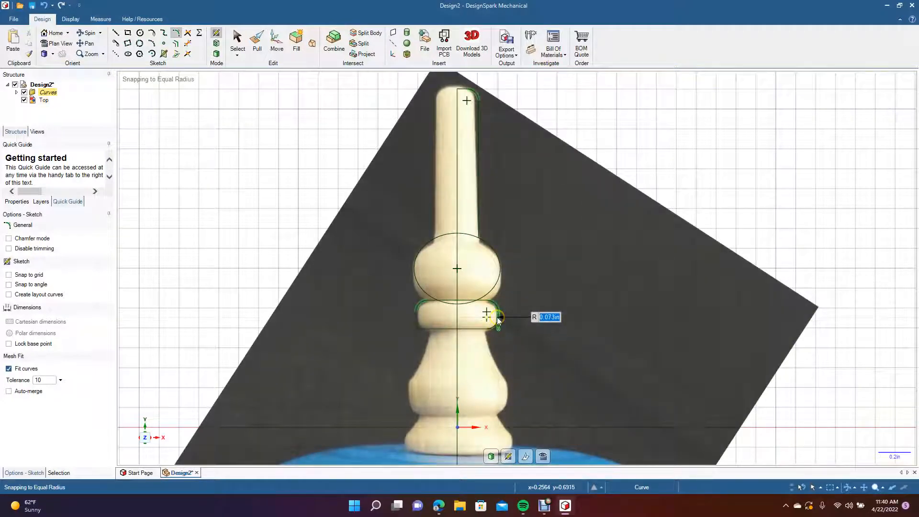
left_click(415, 329)
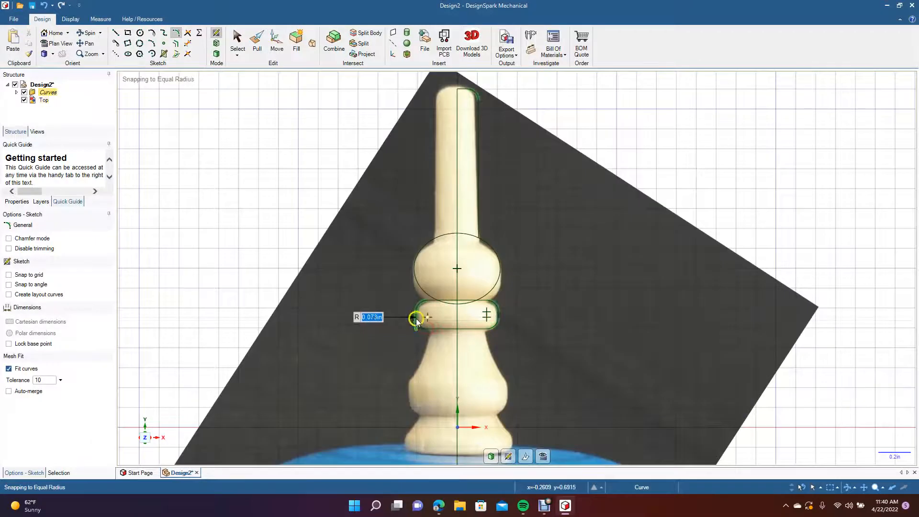
left_click(415, 318)
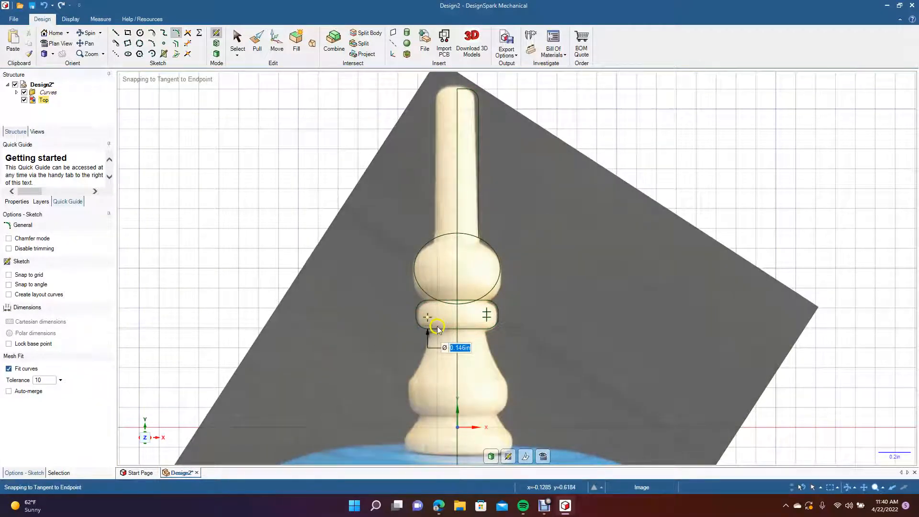
key("Escape")
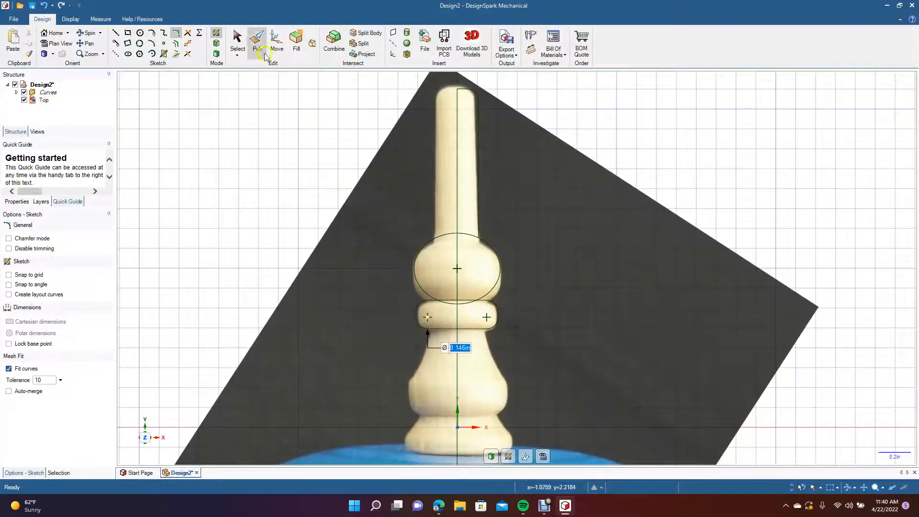
left_click(238, 42)
Step: Sketch a three-point arc of about 0.952 in radius along the flared right edge below the collar, starting on the collar's lower edge
left_click(86, 43)
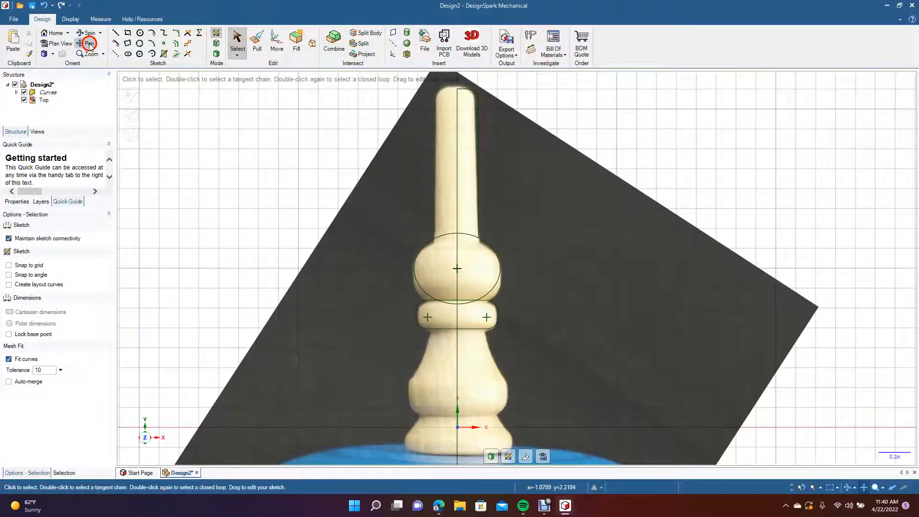
left_click_drag(248, 327, 248, 248)
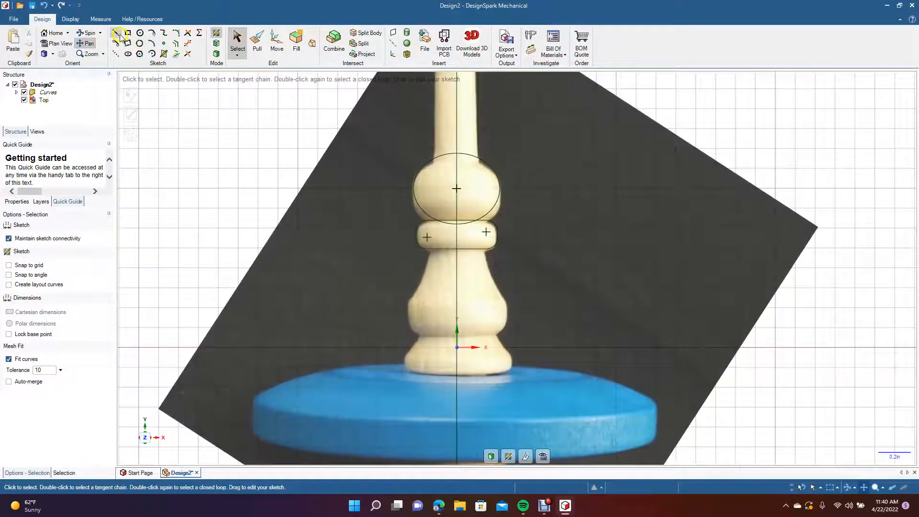
left_click(116, 33)
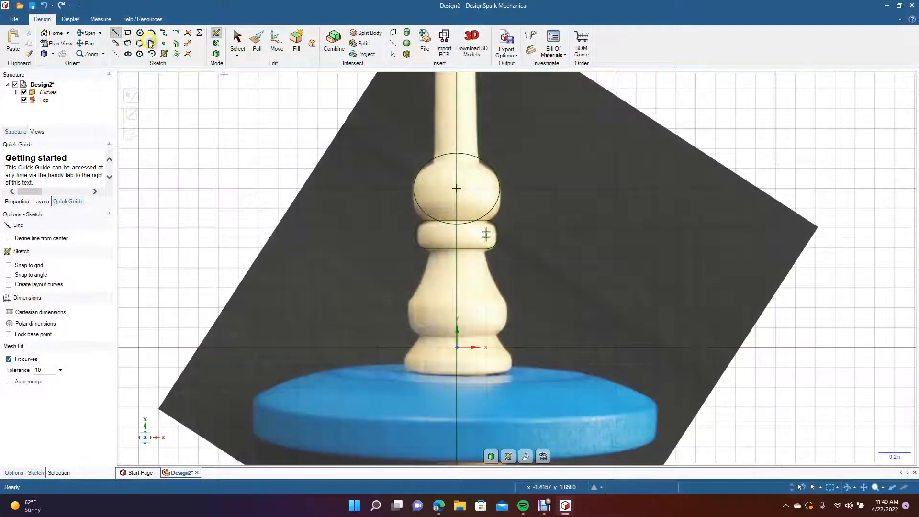
left_click(149, 44)
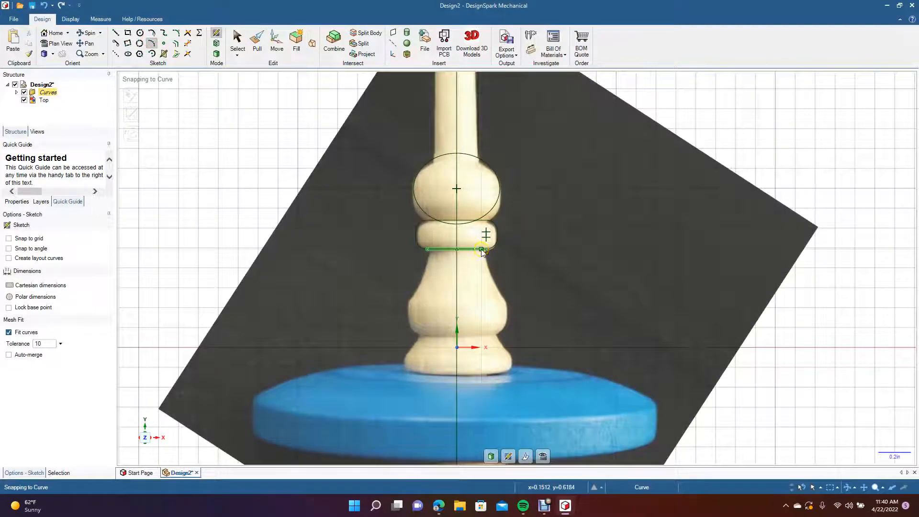
left_click(482, 250)
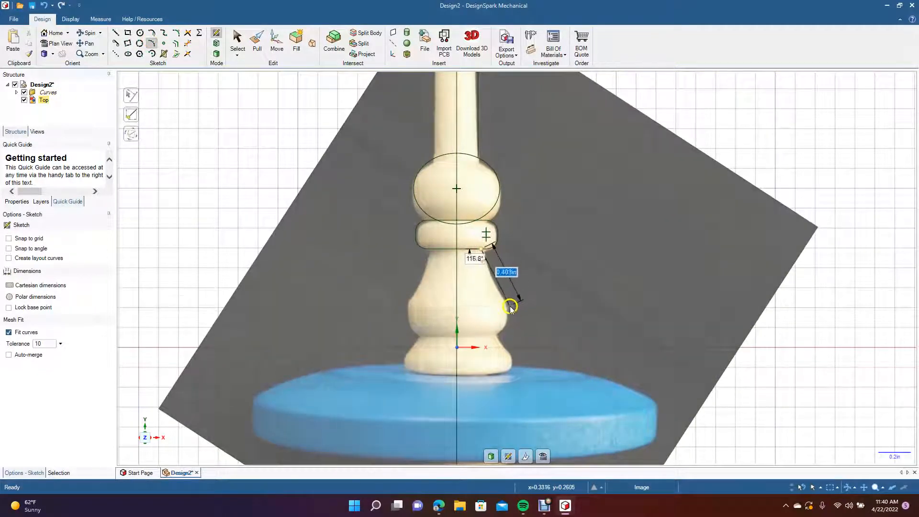
left_click(507, 307)
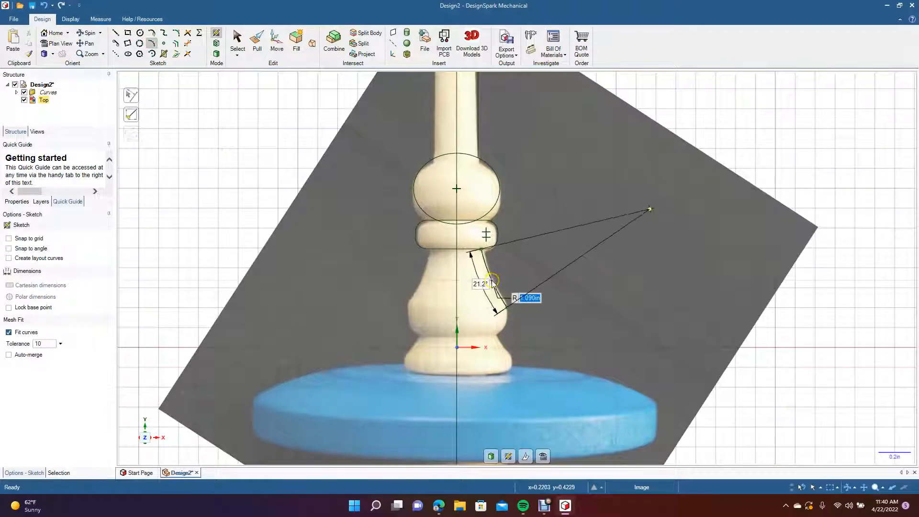
left_click(493, 283)
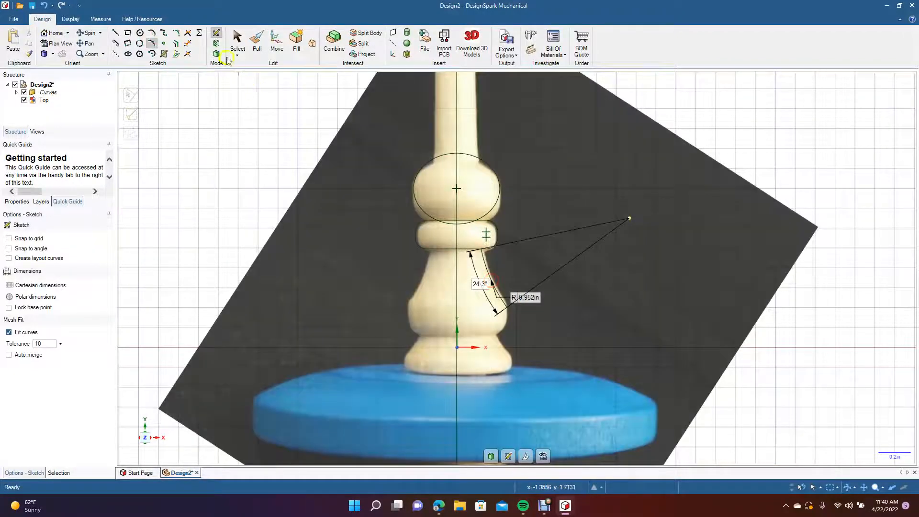
left_click(236, 46)
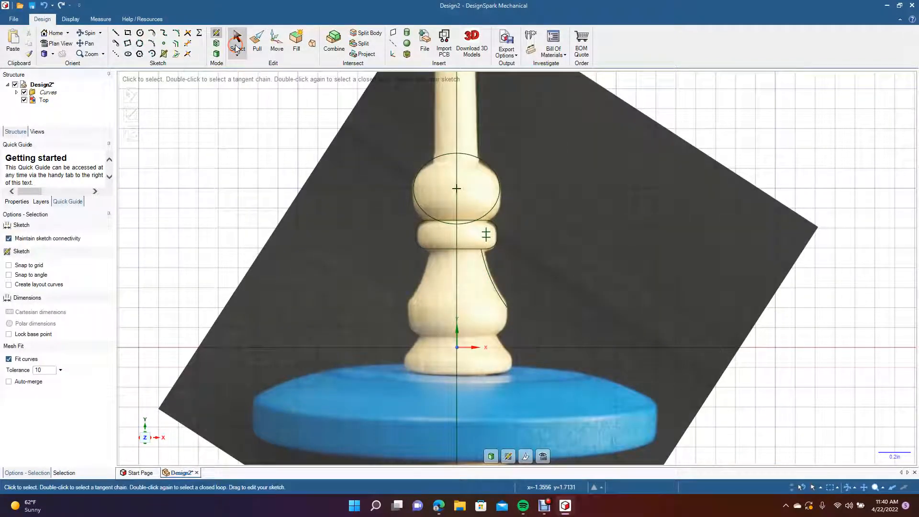
Step: Sketch a line about 0.173 in long from the flare arc's lower end inward to the neck above the stem's base
left_click(116, 34)
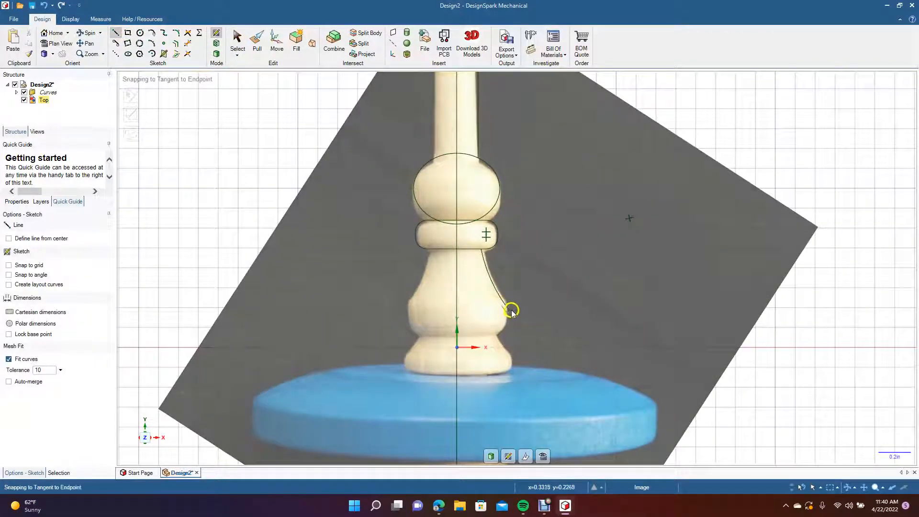
left_click(510, 311)
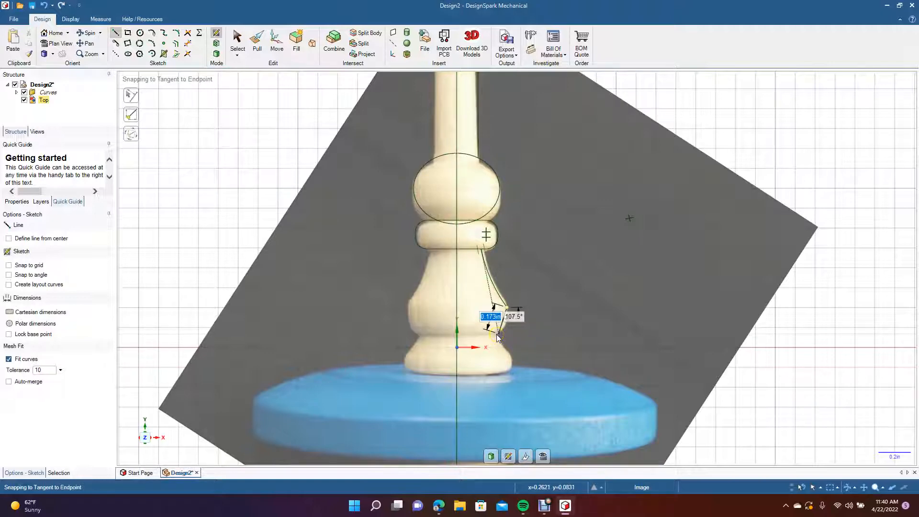
left_click(497, 336)
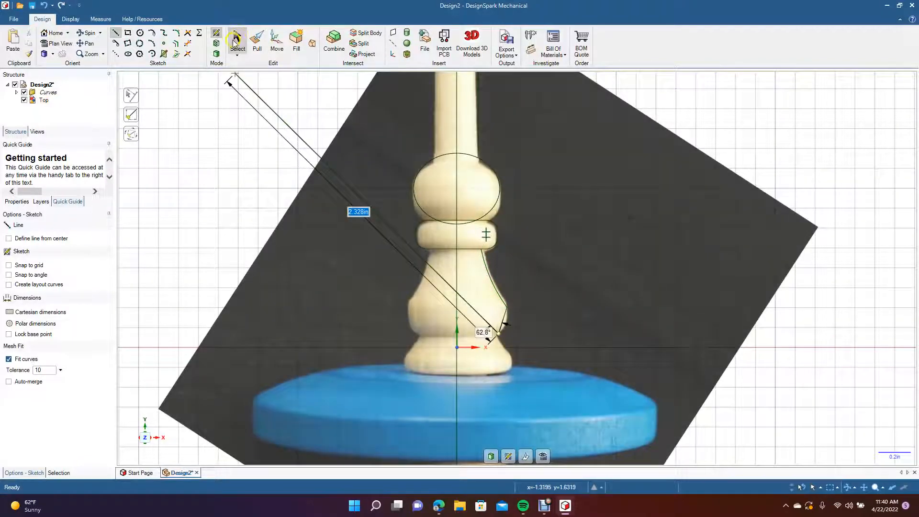
left_click(235, 42)
Step: Sketch a three-point arc of about 0.111 in radius from the neck down along the base's right edge
left_click(152, 43)
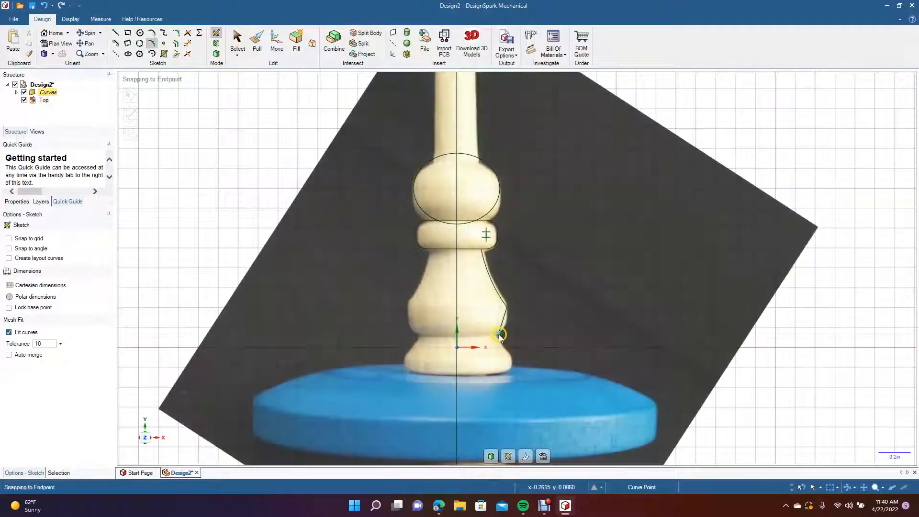
left_click(498, 334)
left_click(508, 355)
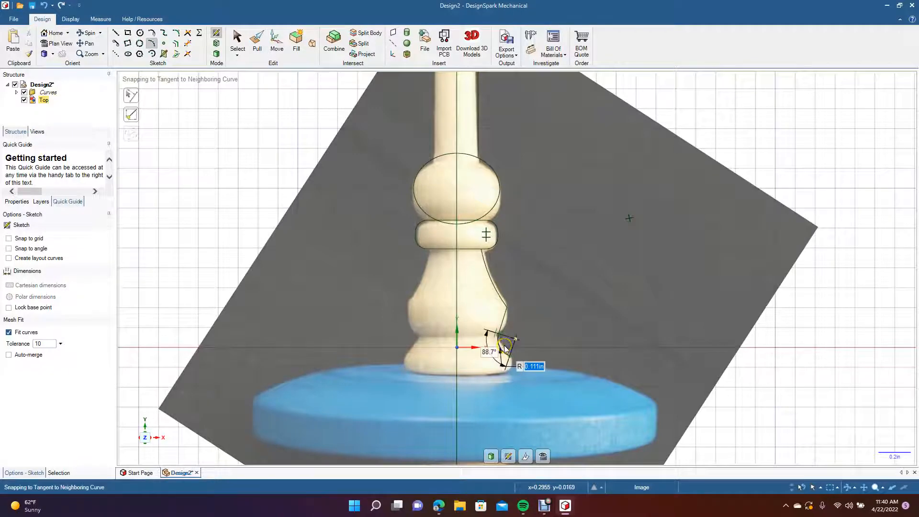
left_click(503, 353)
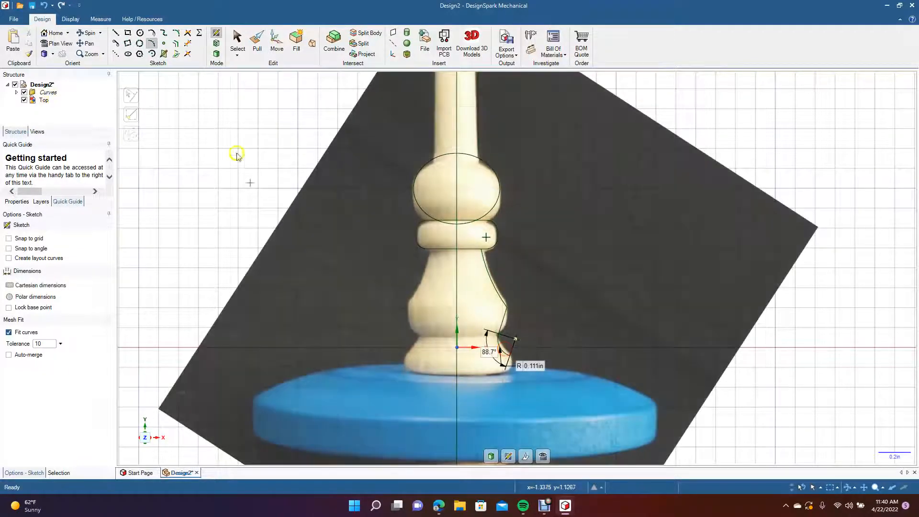
left_click(236, 44)
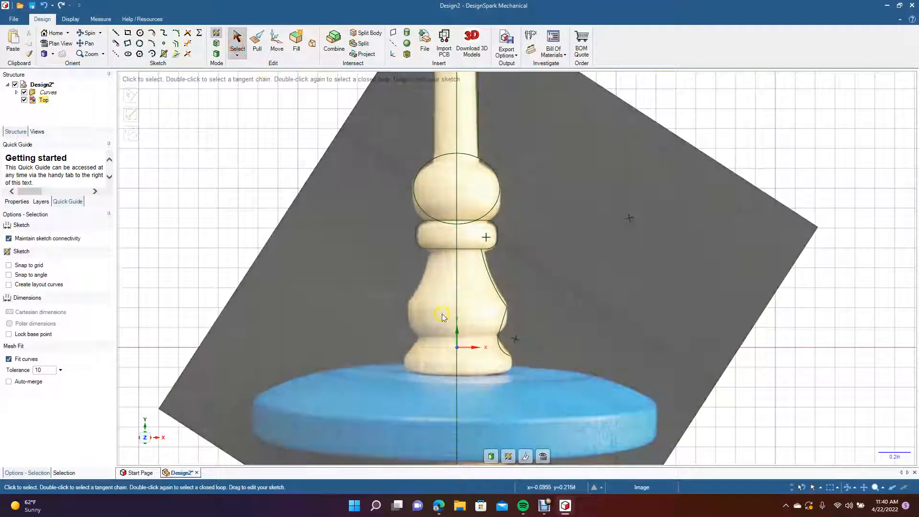
Step: Delete the short straight line below the flare arc and the small arc along the base's edge
scroll(498, 391, "up", 5)
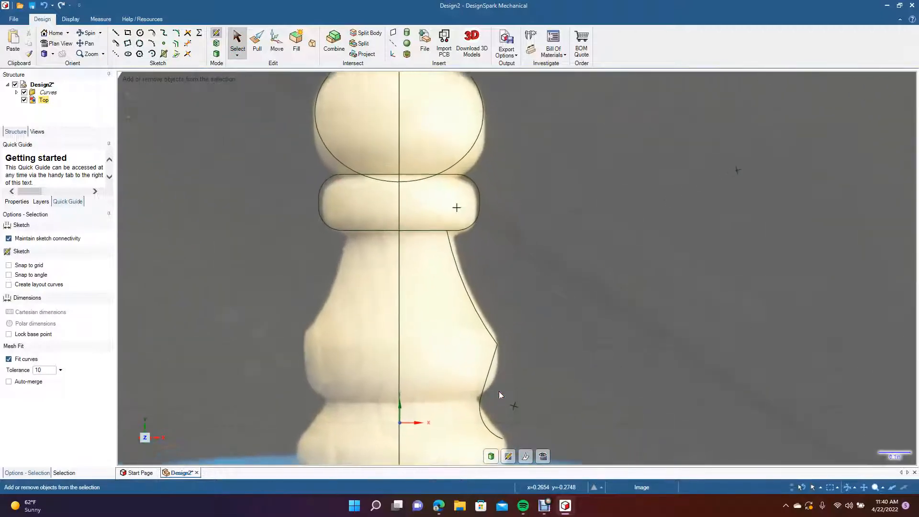
left_click(472, 306)
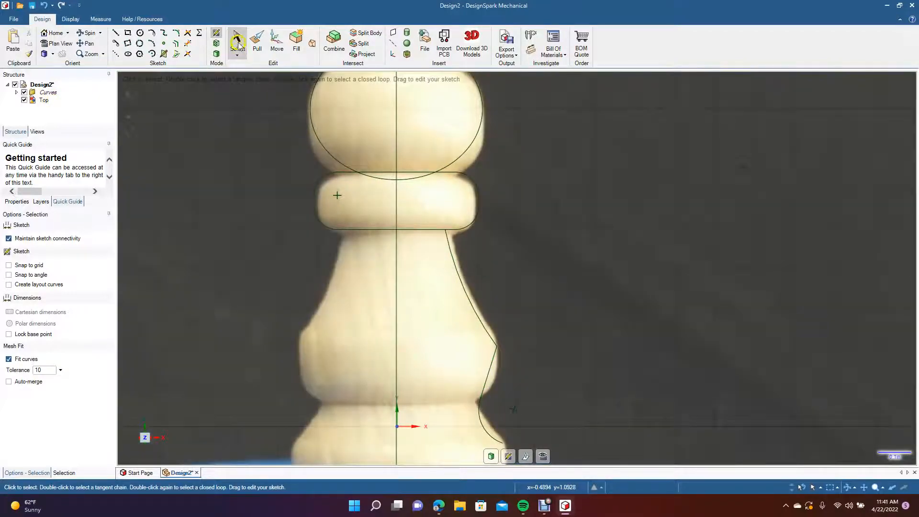
left_click(237, 41)
left_click(482, 393)
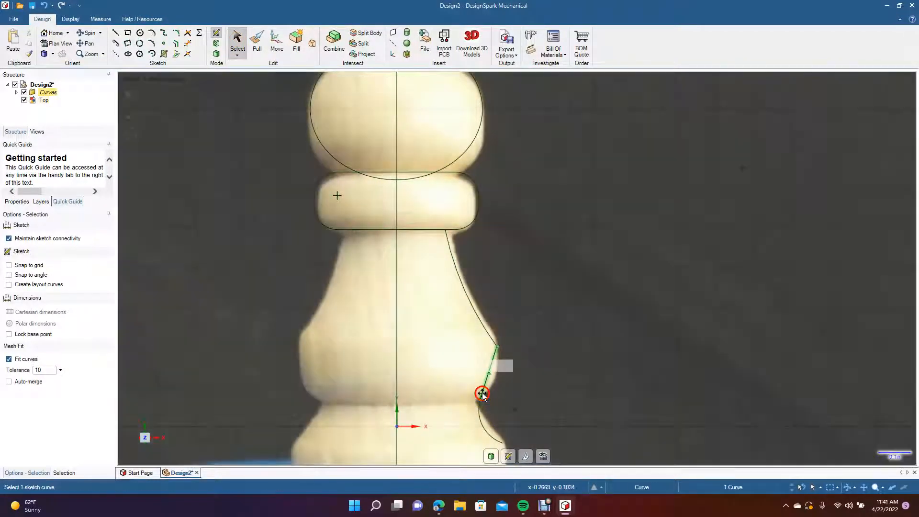
key("Delete")
left_click(480, 399)
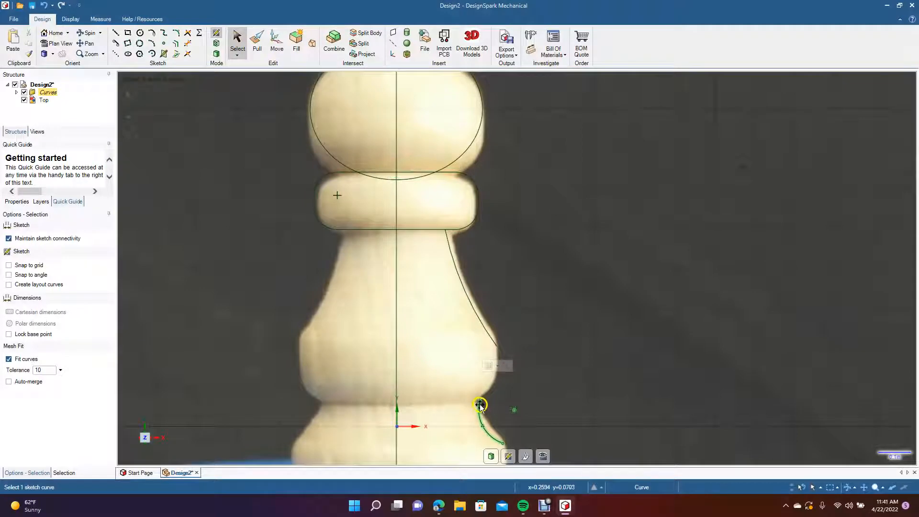
key("Delete")
left_click(369, 239)
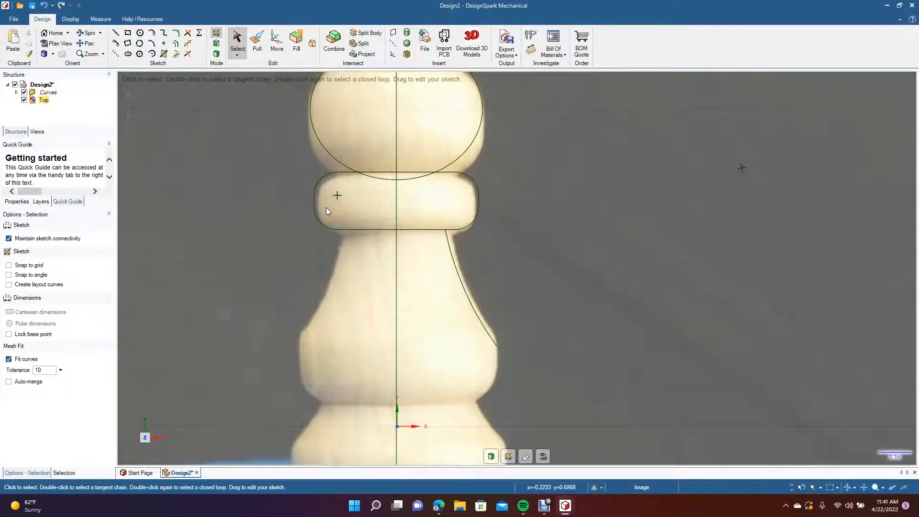
Step: Sketch a spline from the flare arc's lower end around the neck and base bulge to the blue disk, spanning about 0.417 in vertically
left_click(178, 44)
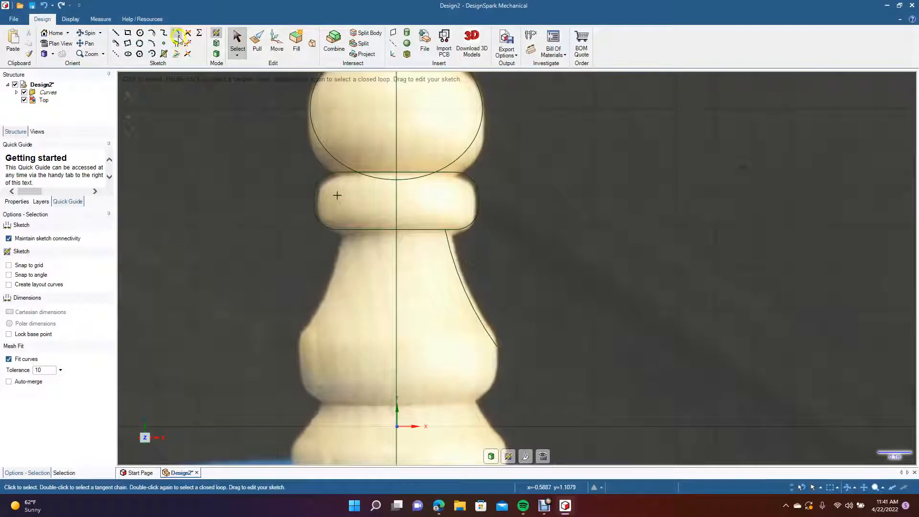
left_click(165, 34)
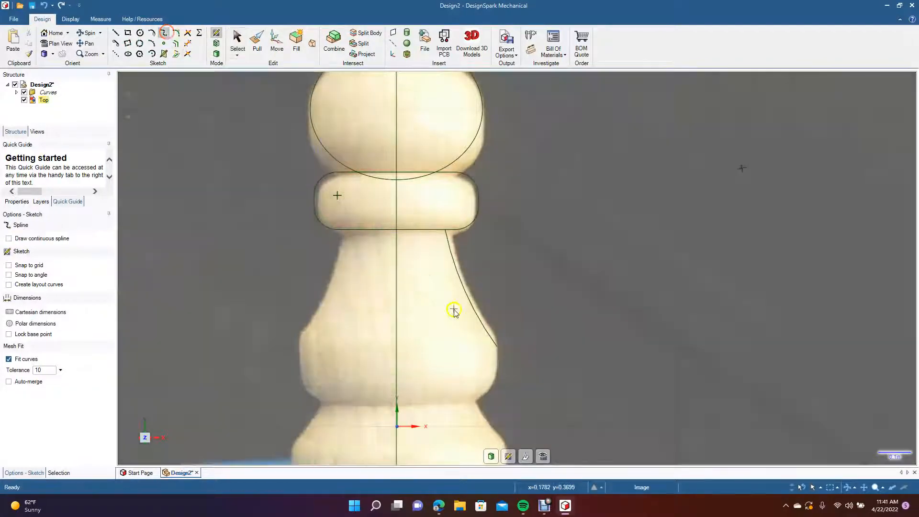
left_click(497, 373)
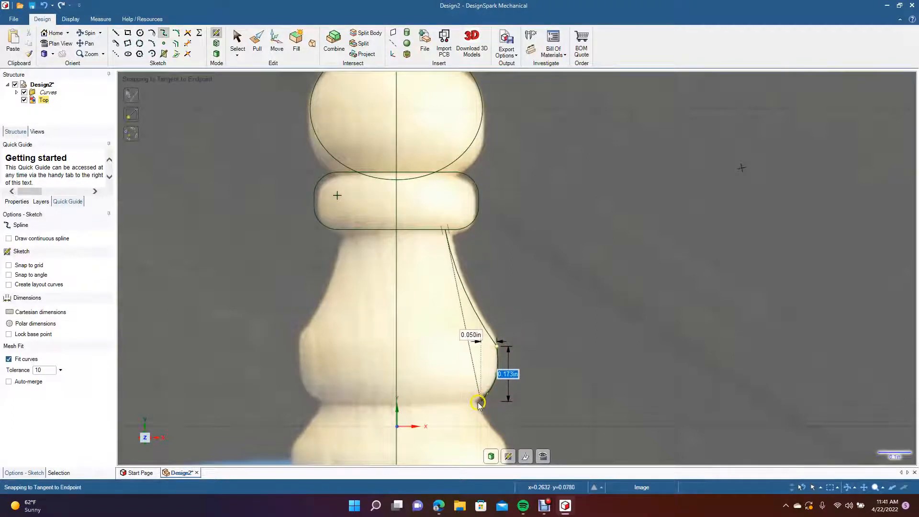
left_click(476, 402)
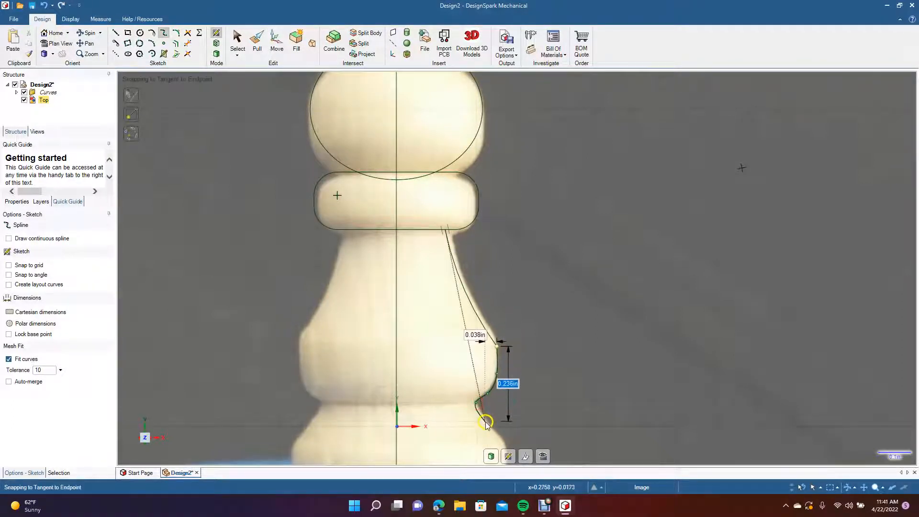
left_click(487, 420)
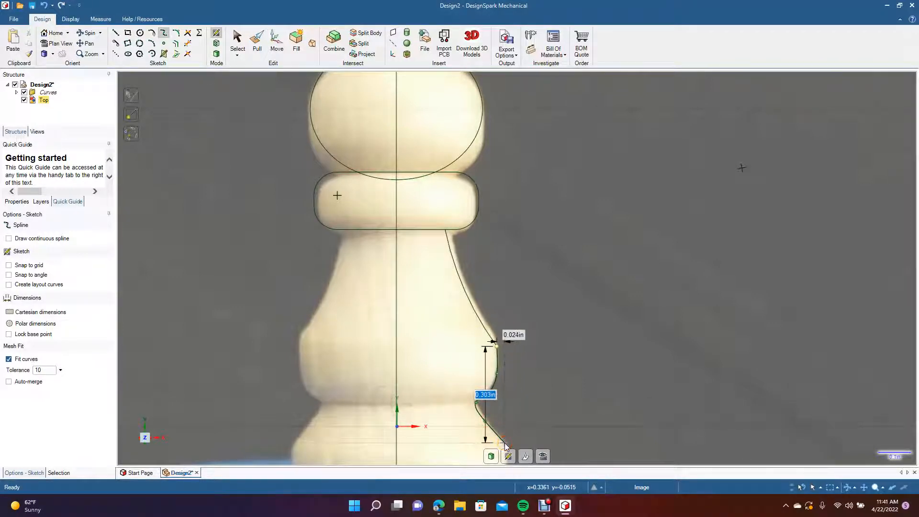
scroll(504, 445, "down", 5)
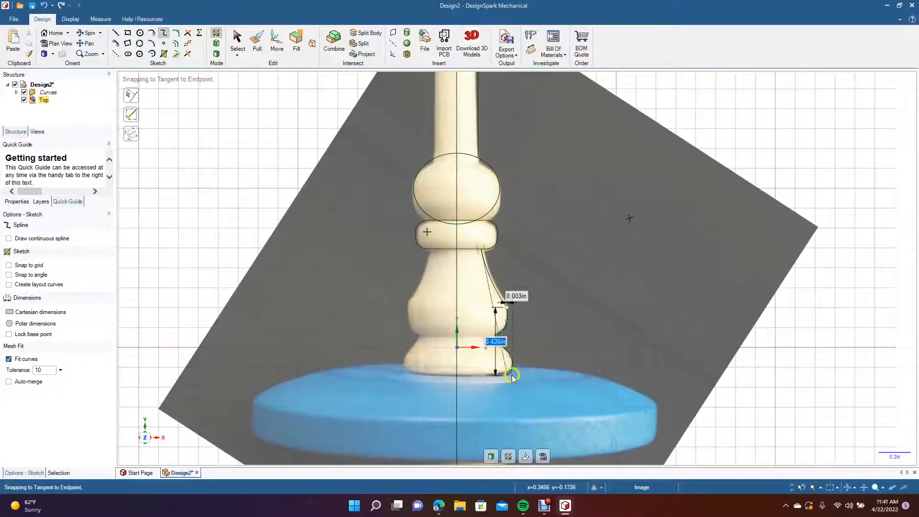
double_click(509, 375)
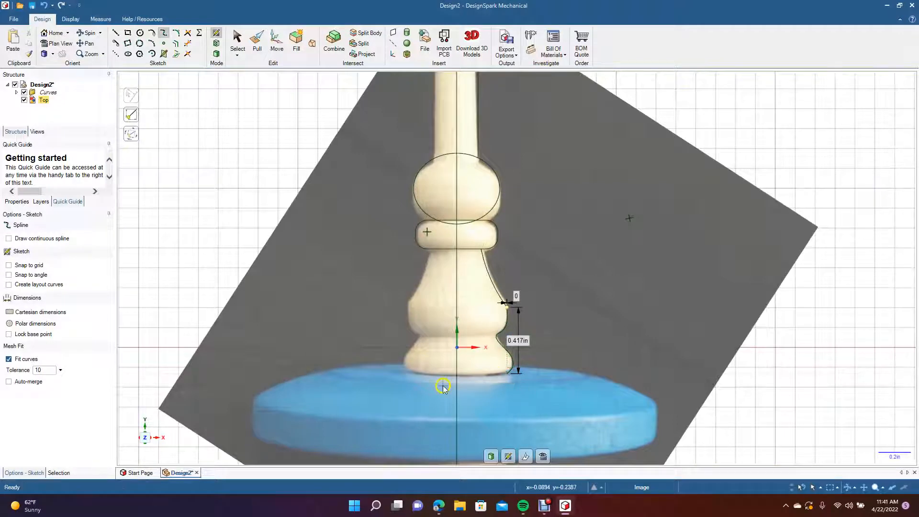
left_click(236, 39)
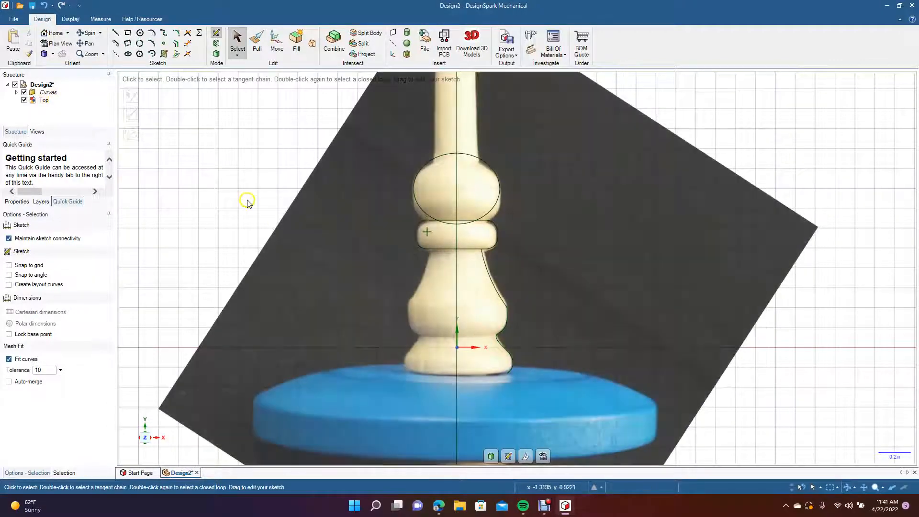
Step: Sketch a three-point arc of about 4.091 in radius from the spline's lower end along the disk's upper surface to its right rim
left_click(115, 34)
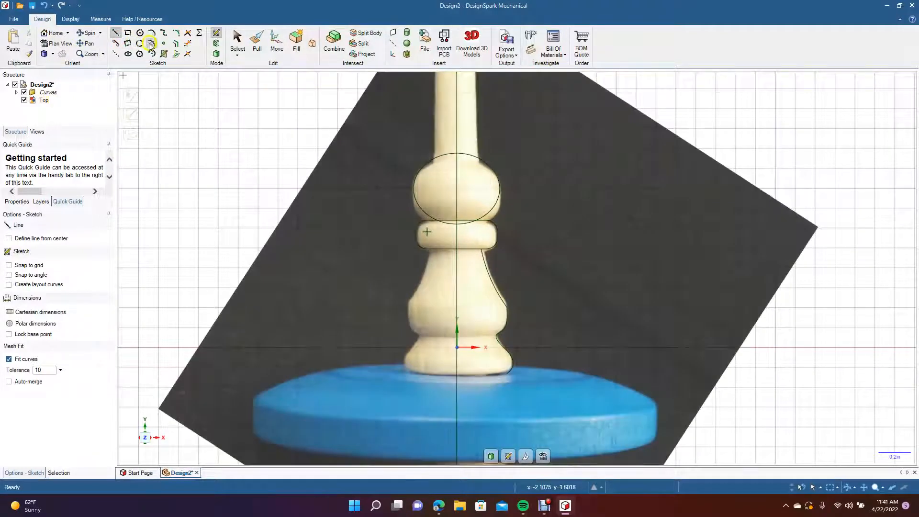
left_click(151, 44)
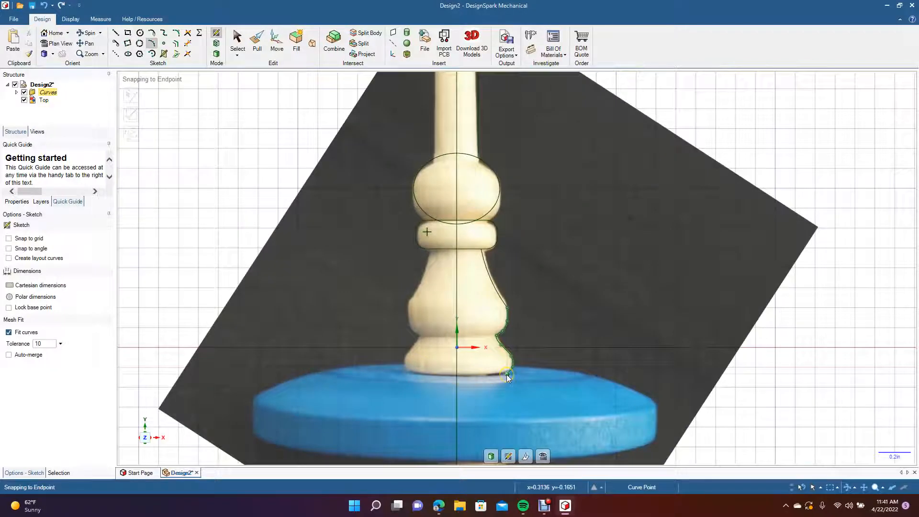
left_click(506, 375)
left_click(645, 397)
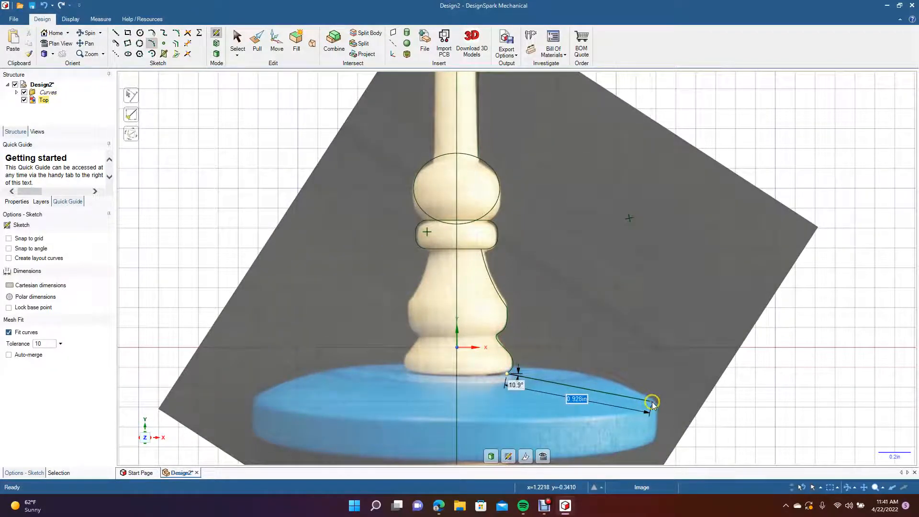
left_click(566, 381)
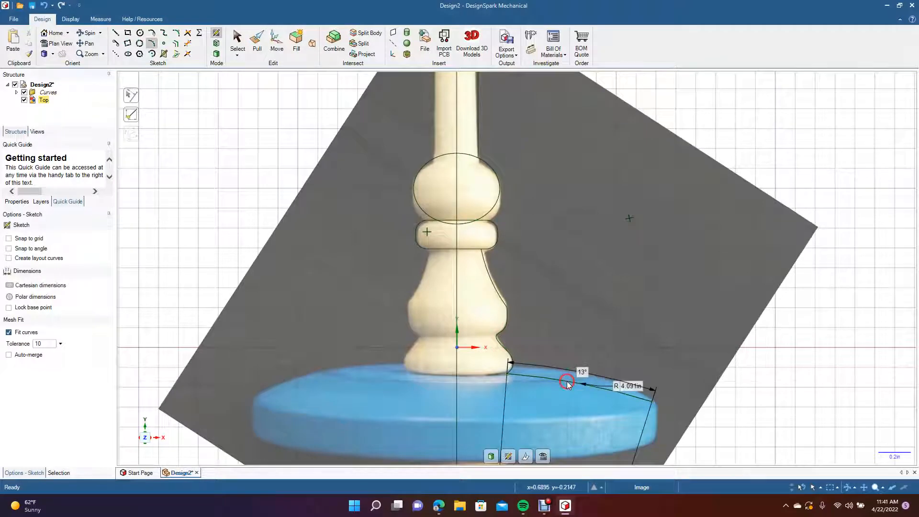
left_click(239, 39)
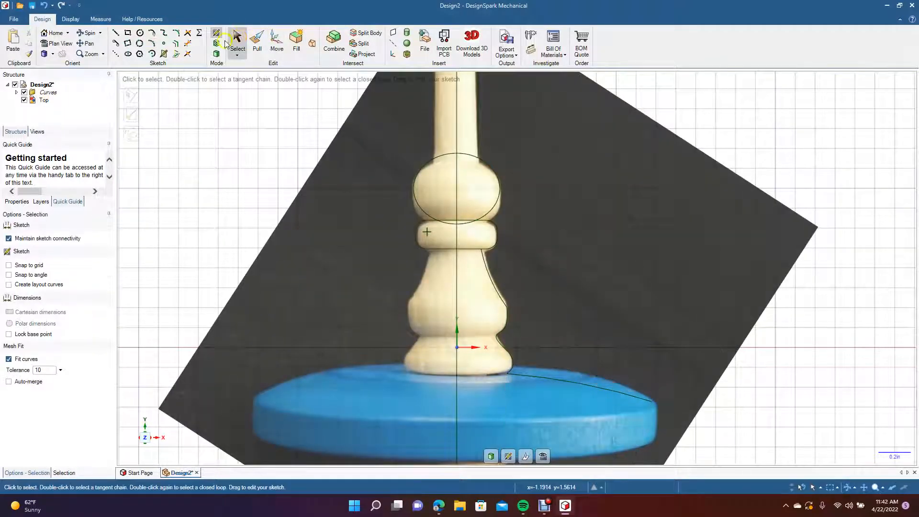
Step: Sketch a vertical line down the disk's right rim and a horizontal line about 1.227 in long from its lower end to the centre axis
left_click(115, 33)
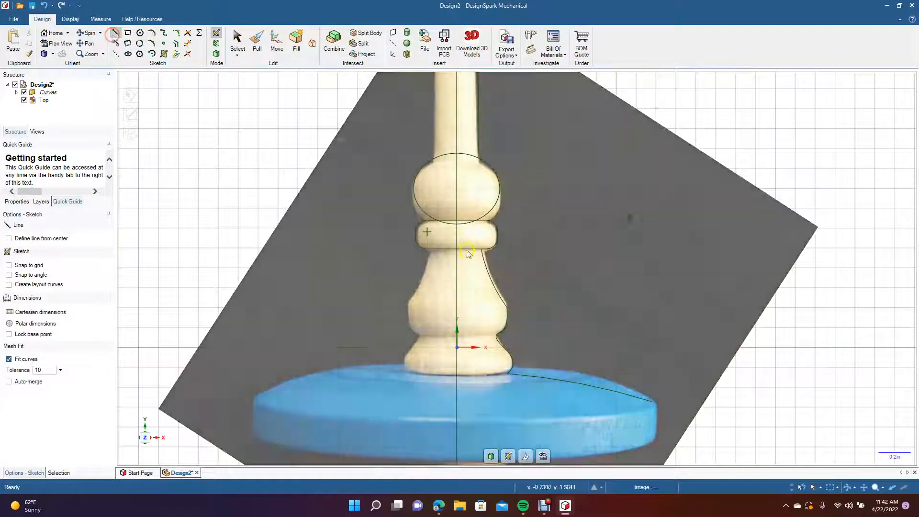
left_click(653, 403)
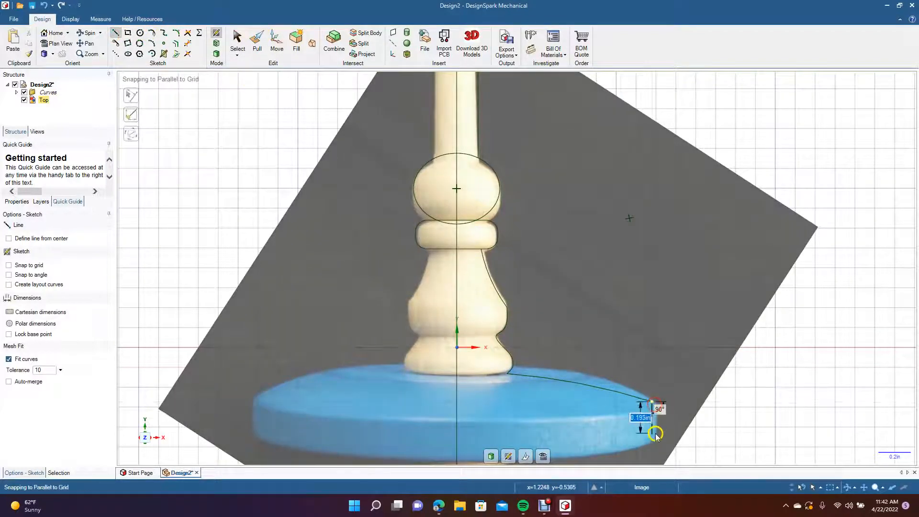
left_click(653, 444)
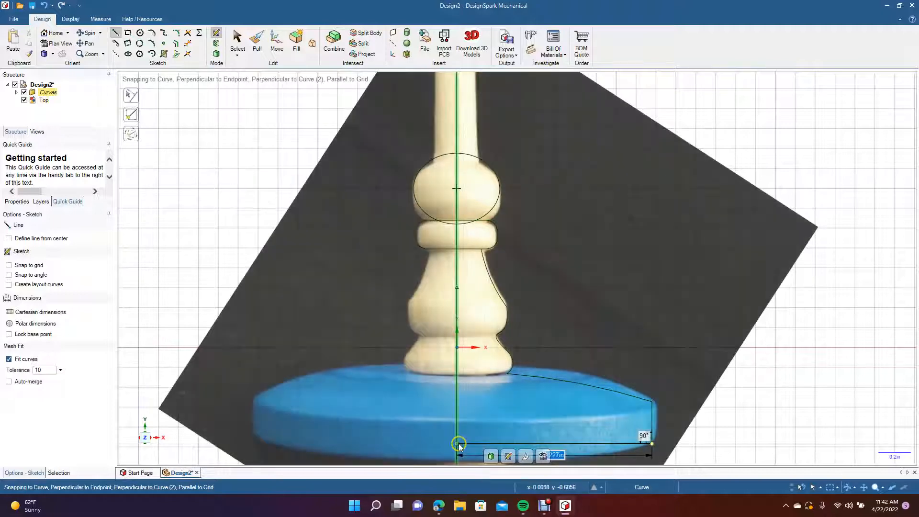
left_click(457, 444)
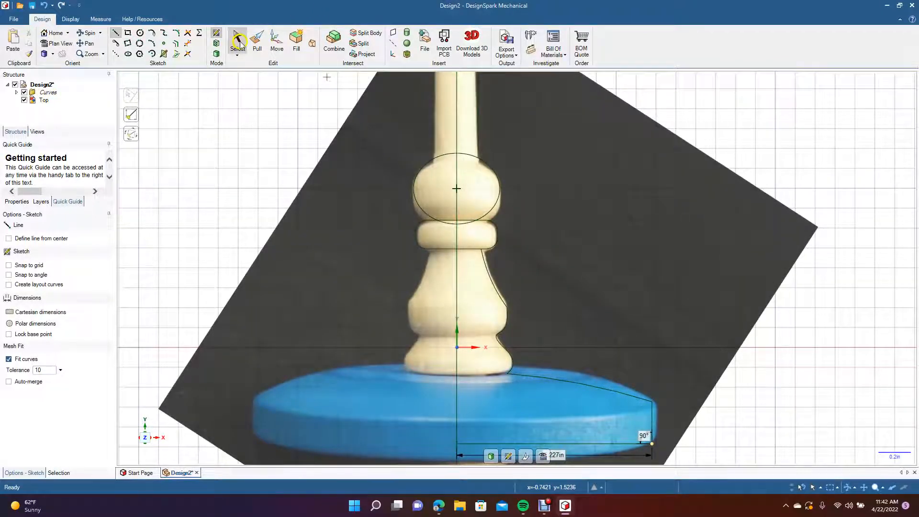
left_click(238, 41)
Step: Try to sketch a three-point arc of about 1.872 in radius along the disk's underside from the rim corner to the centre axis
left_click(90, 44)
left_click_drag(287, 279, 288, 189)
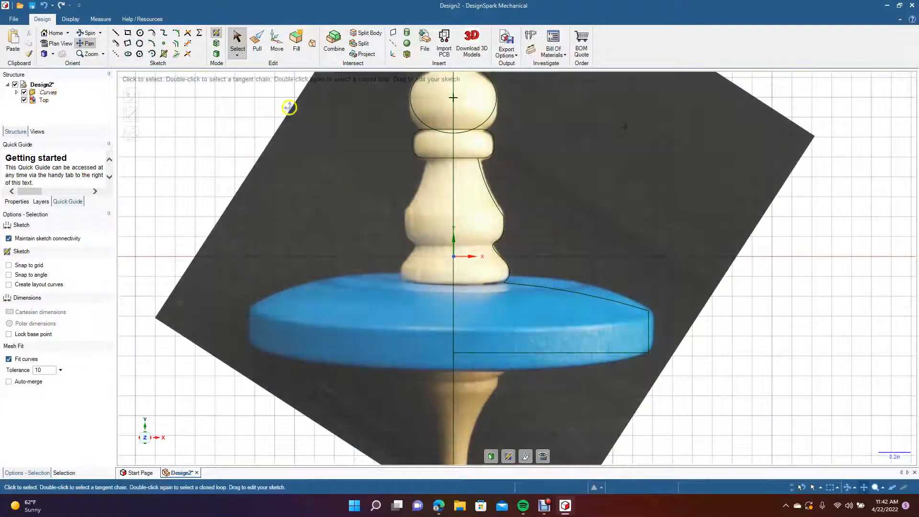
left_click(237, 42)
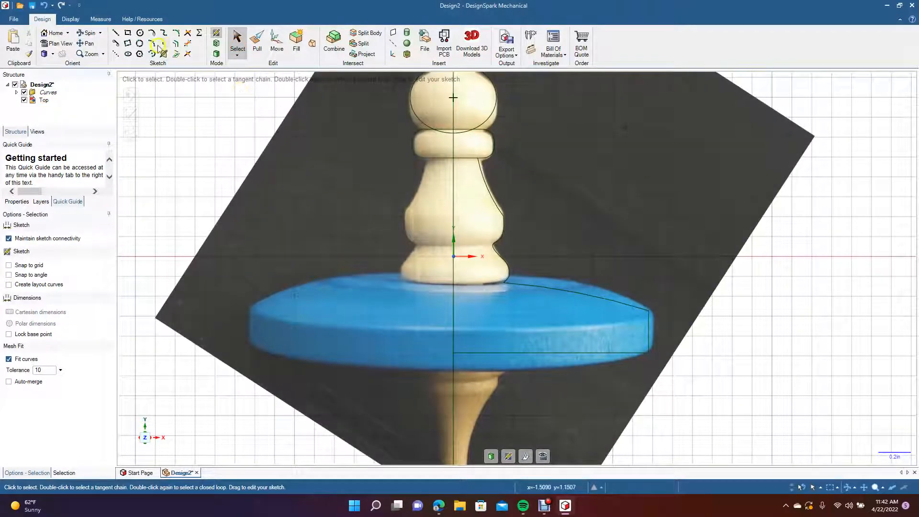
left_click(155, 44)
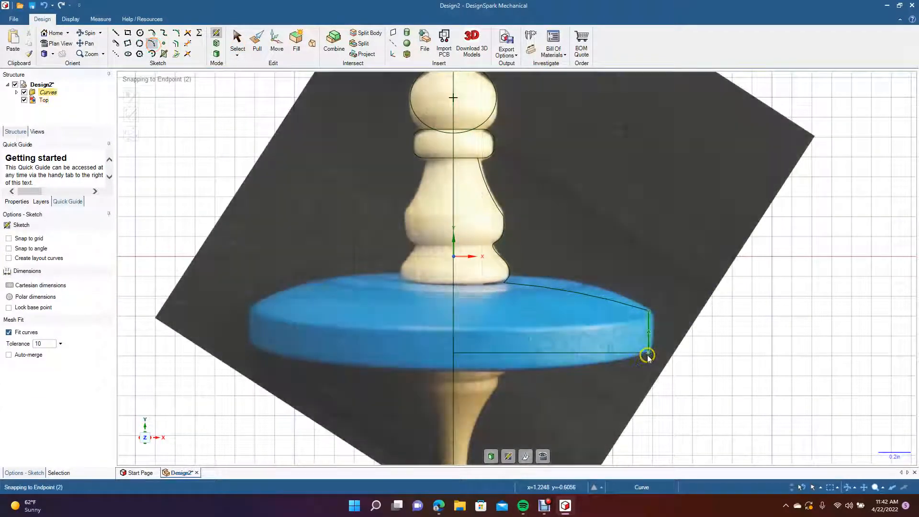
left_click(647, 355)
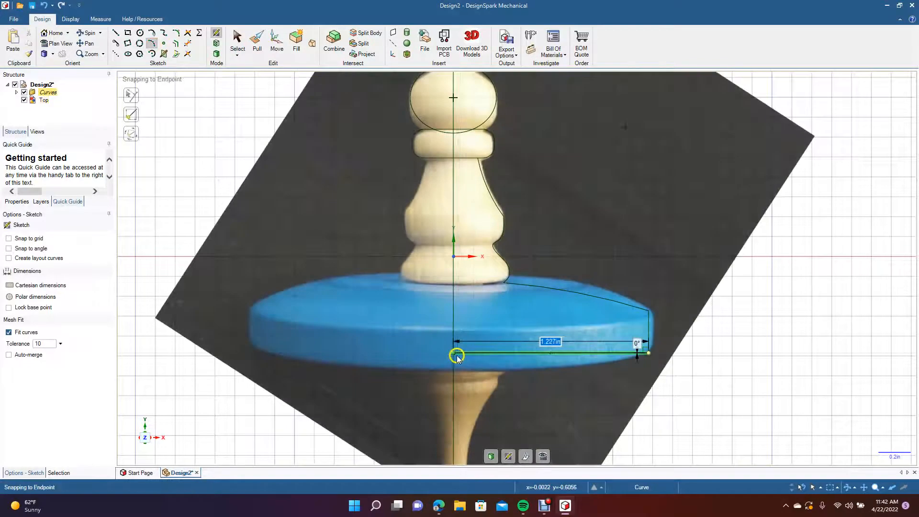
left_click(456, 355)
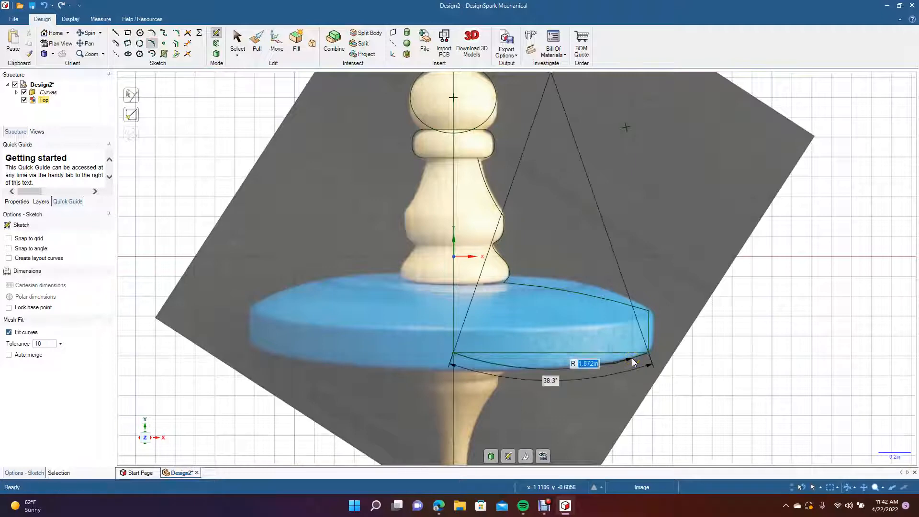
left_click(632, 358)
key("ctrl+z")
key("Escape")
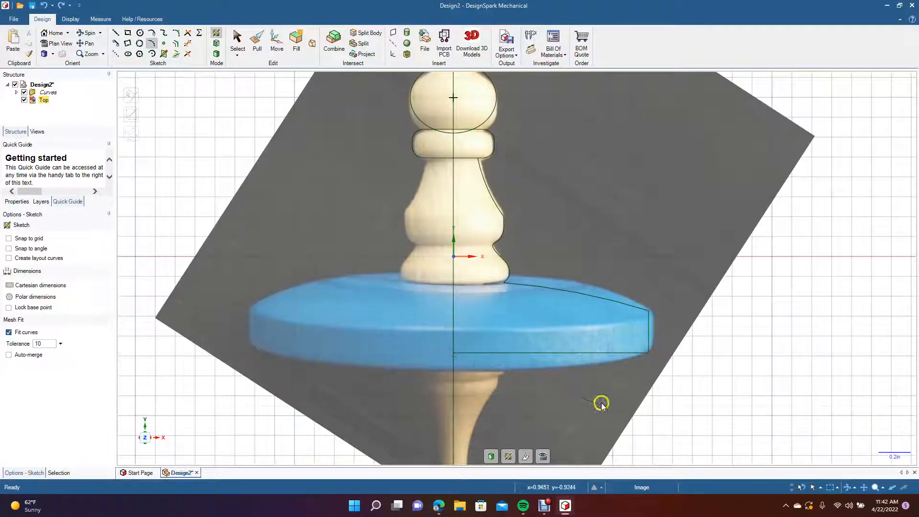
Step: Sketch a circle about 0.146 in in diameter at the rounded lower tip, centred on the vertical axis
left_click(237, 41)
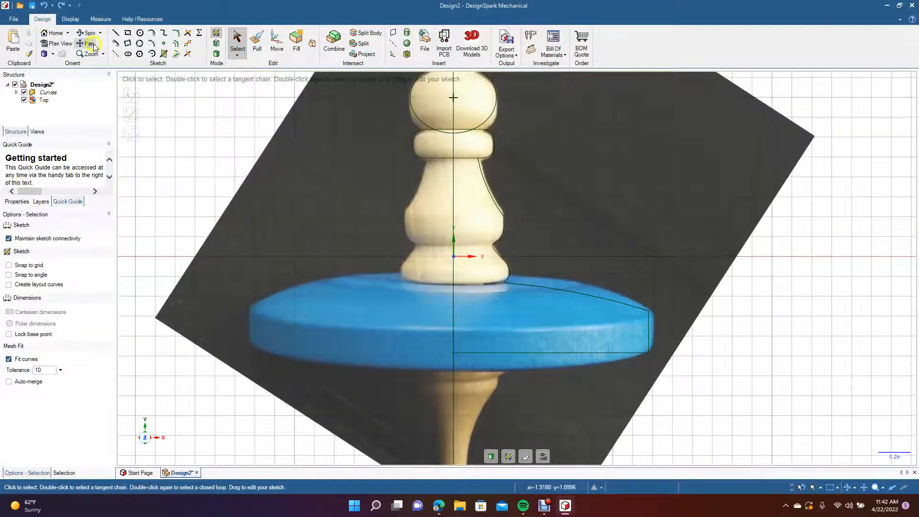
left_click(89, 44)
mouse_move(214, 324)
left_mouse_down()
mouse_move(250, 230)
mouse_move(258, 233)
left_mouse_up()
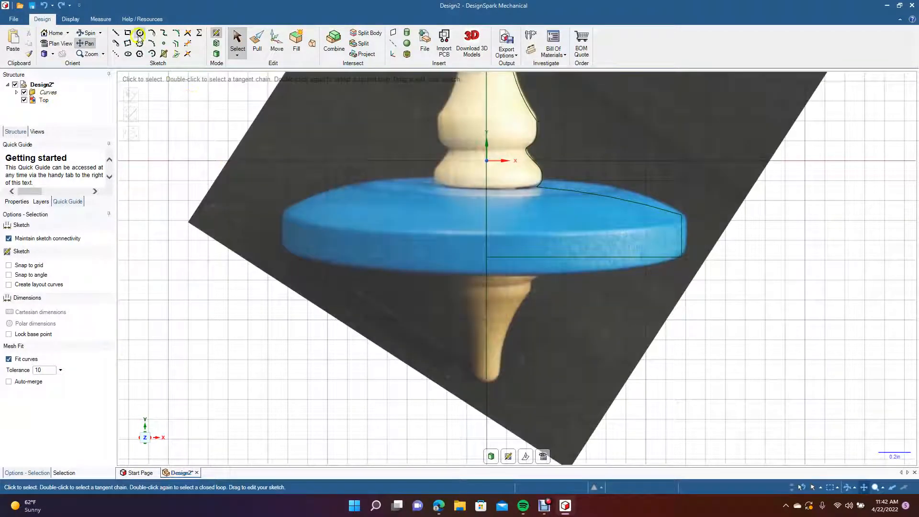
left_click(139, 33)
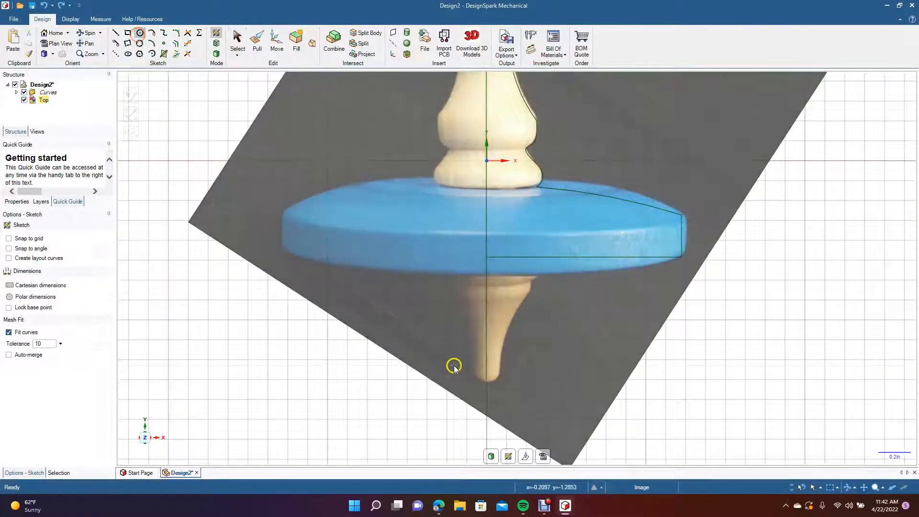
left_click(486, 369)
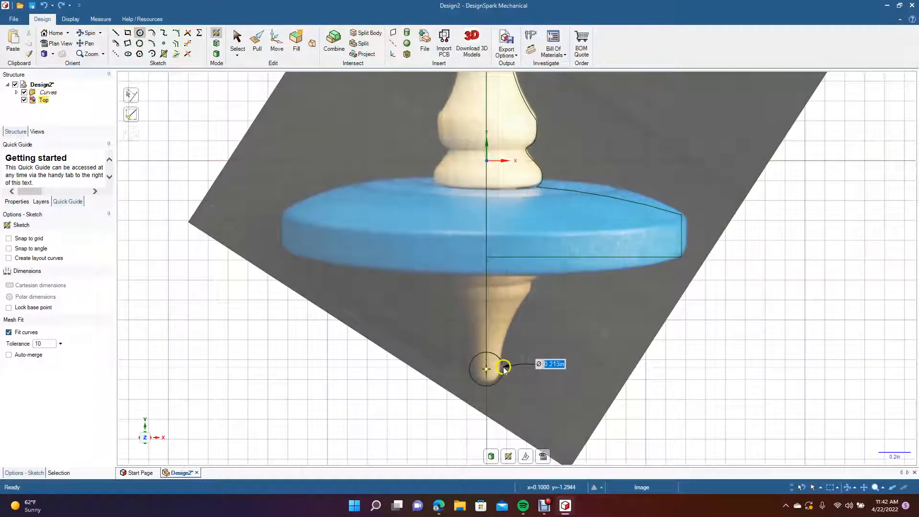
left_click(501, 366)
left_click(236, 38)
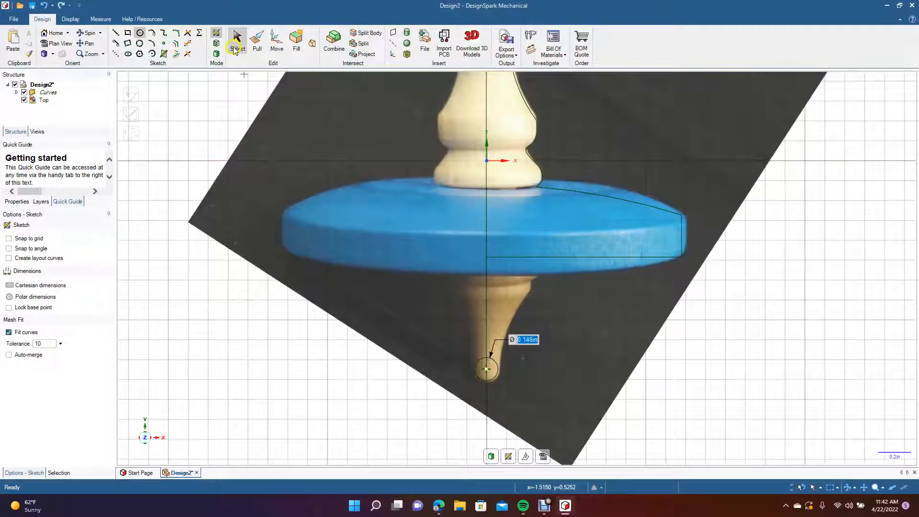
Step: Sketch a tangent arc of about 1.371 in diameter and 43.5° from the tip circle's right side up along the tapered lower stem
left_click(151, 34)
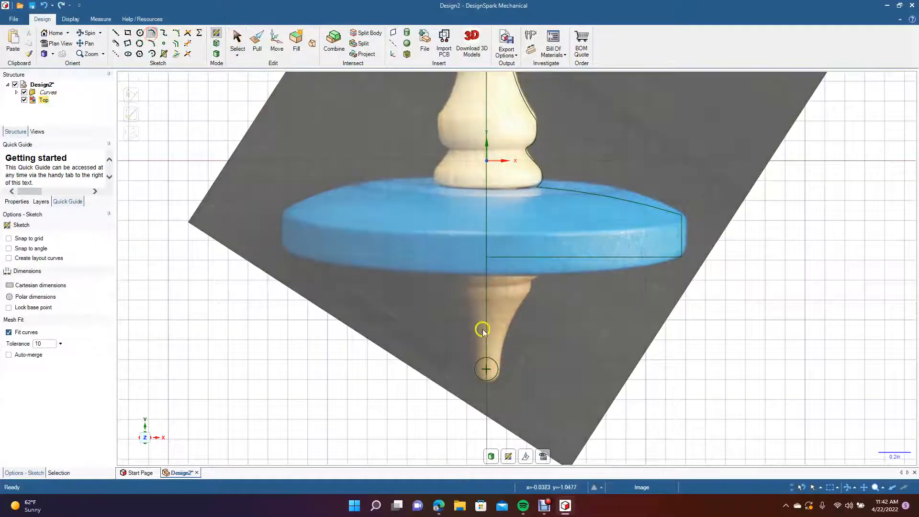
left_click(498, 368)
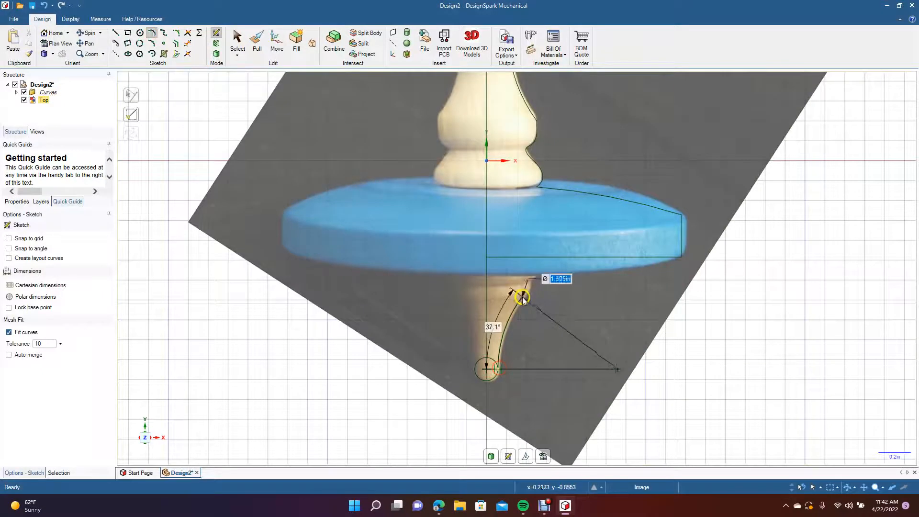
left_click(527, 294)
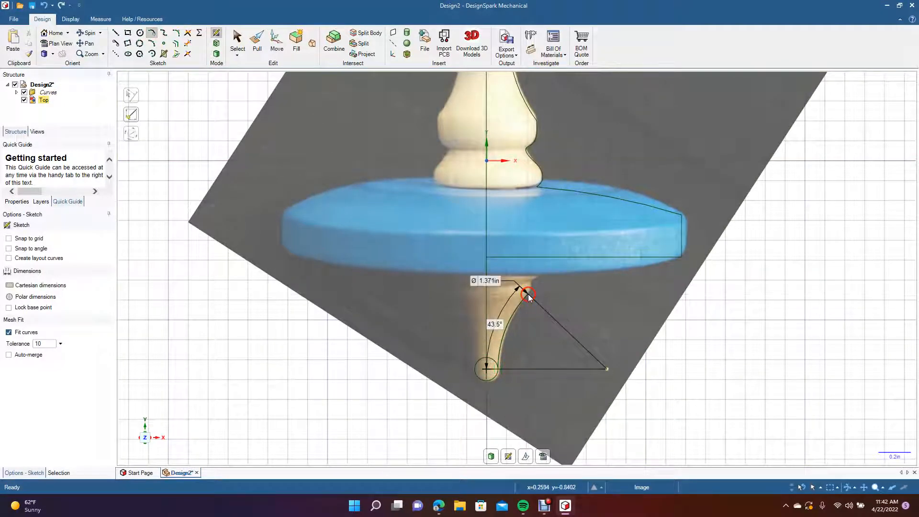
left_click(242, 44)
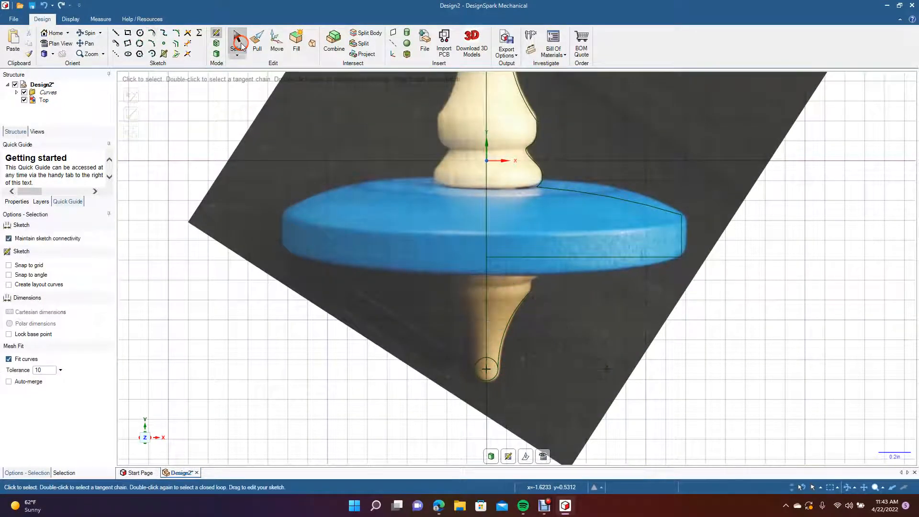
left_click(451, 357)
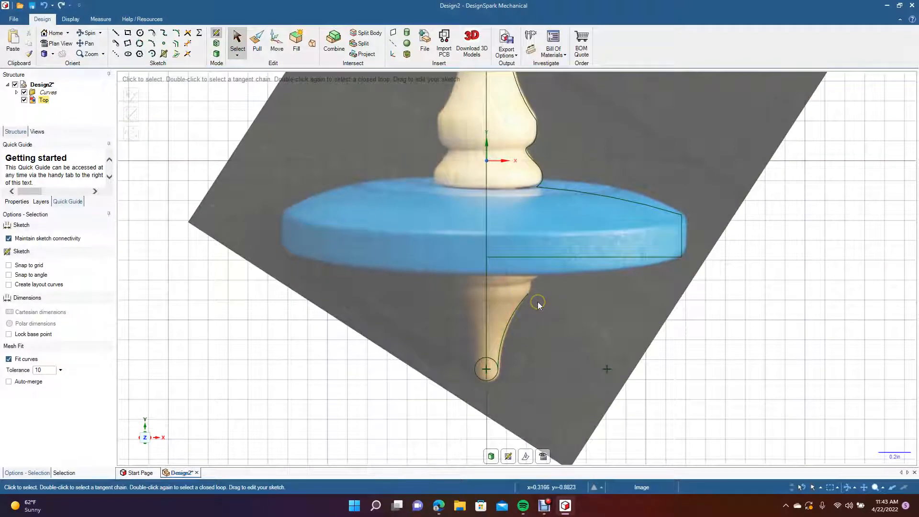
scroll(538, 305, "up", 5)
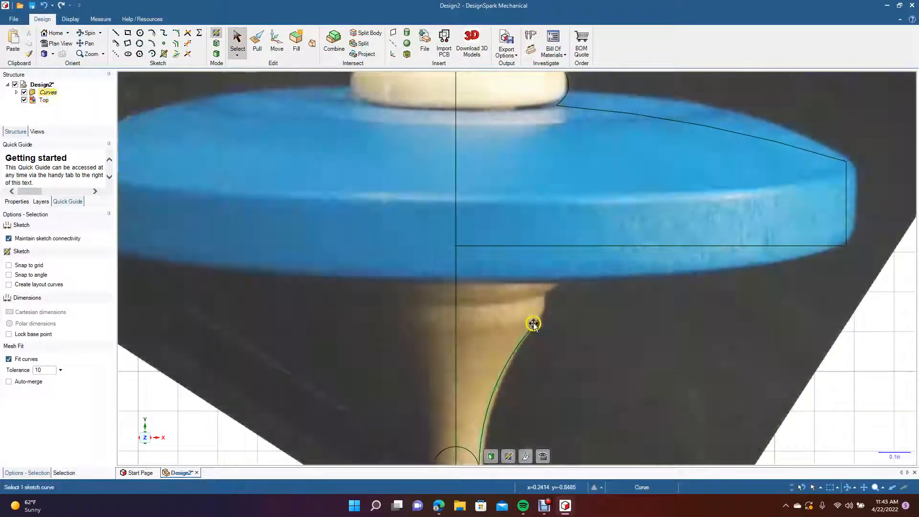
left_click(315, 124)
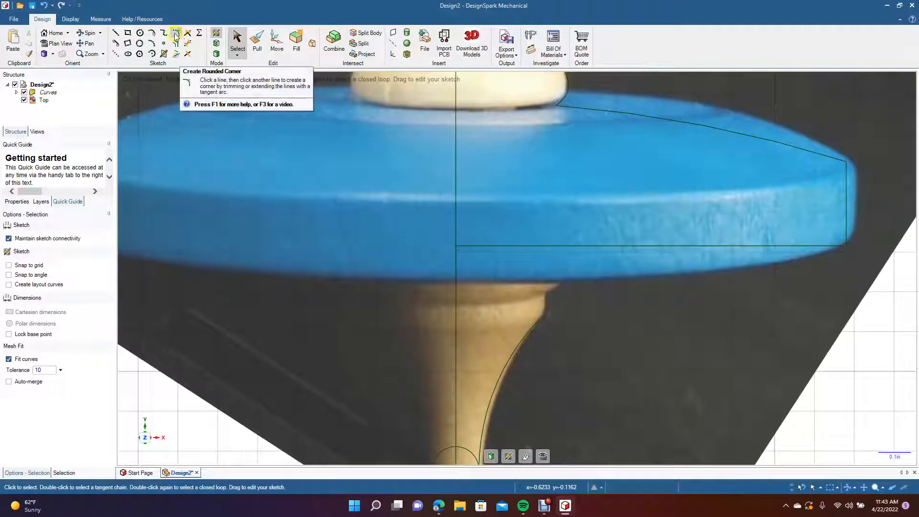
Step: Sketch a spline about 0.189 in wide and 0.132 in high from the lower stem arc's upper end around the collar to the disk's underside
left_click(164, 34)
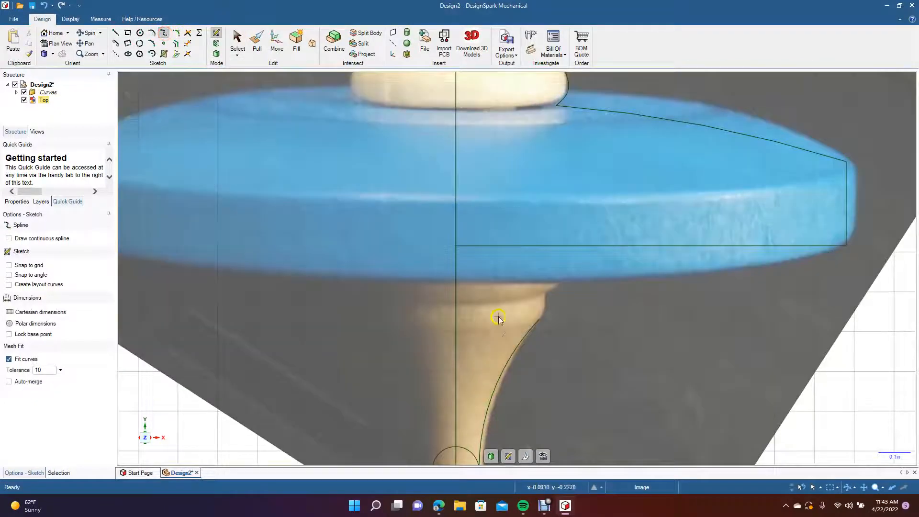
left_click(540, 322)
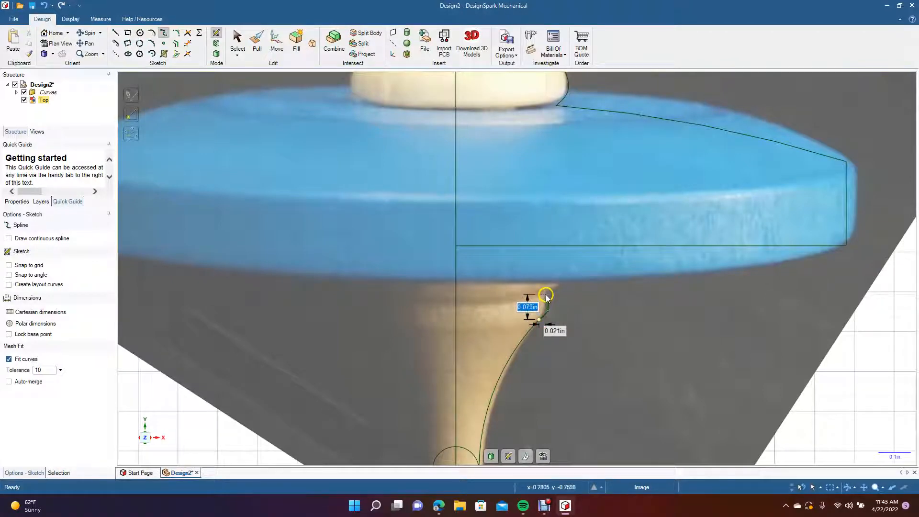
left_click(547, 295)
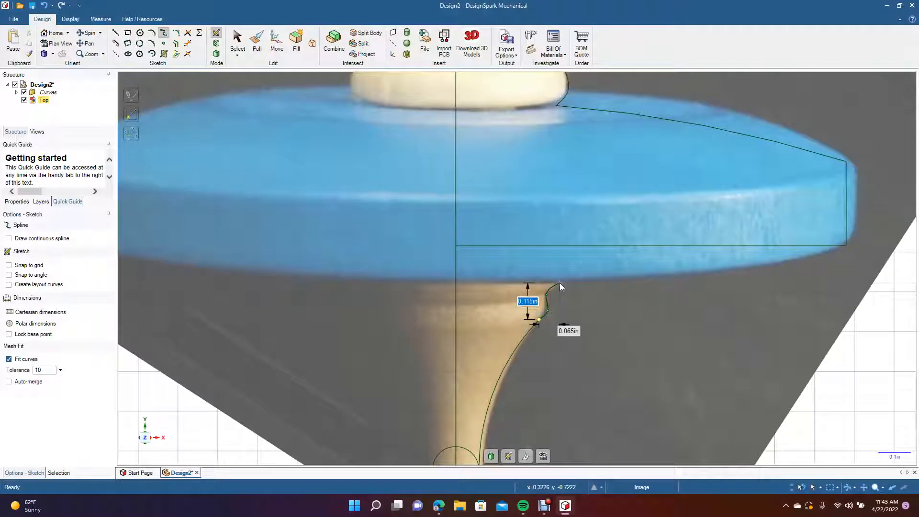
left_click(559, 284)
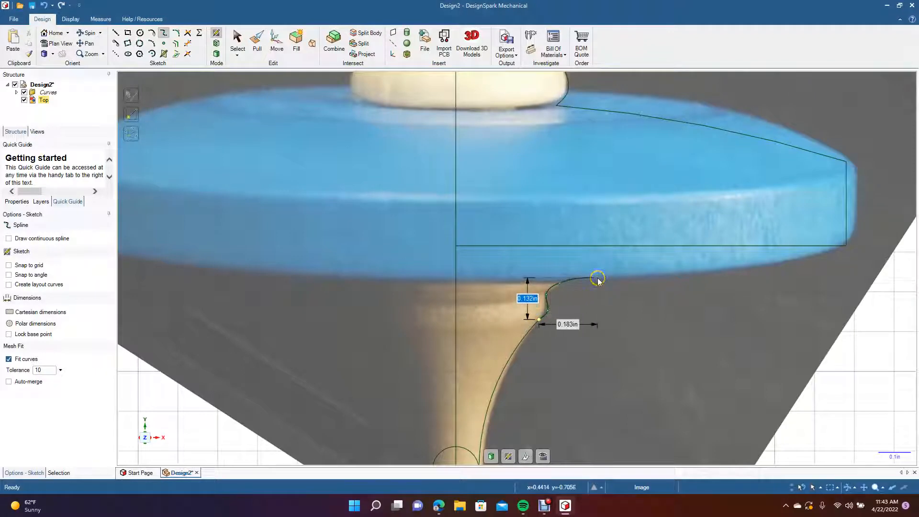
double_click(599, 278)
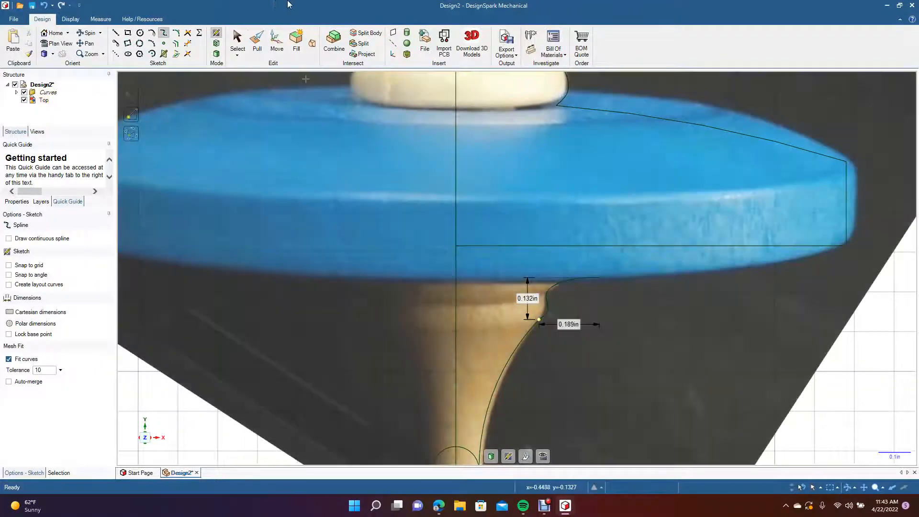
left_click(237, 41)
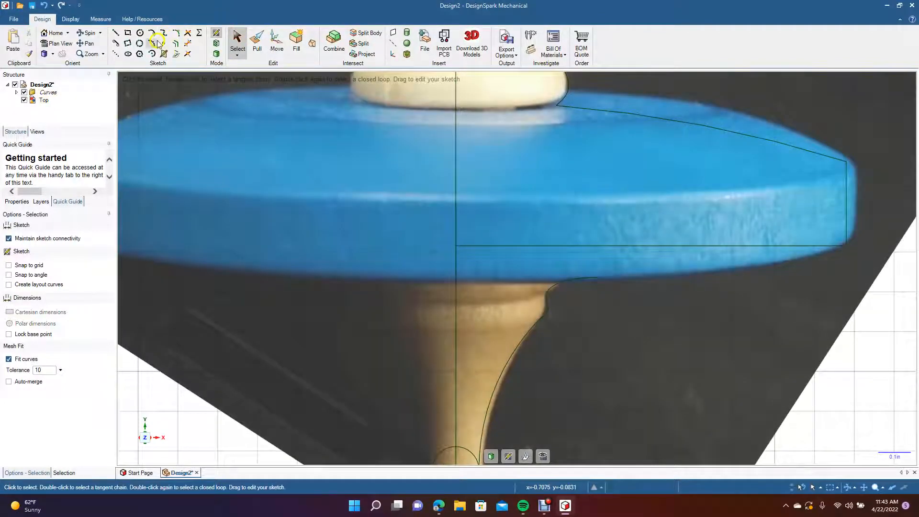
Step: Sketch a three-point arc of about 2.746 in radius from the collar spline's end to the disk's lower rim corner
left_click(151, 43)
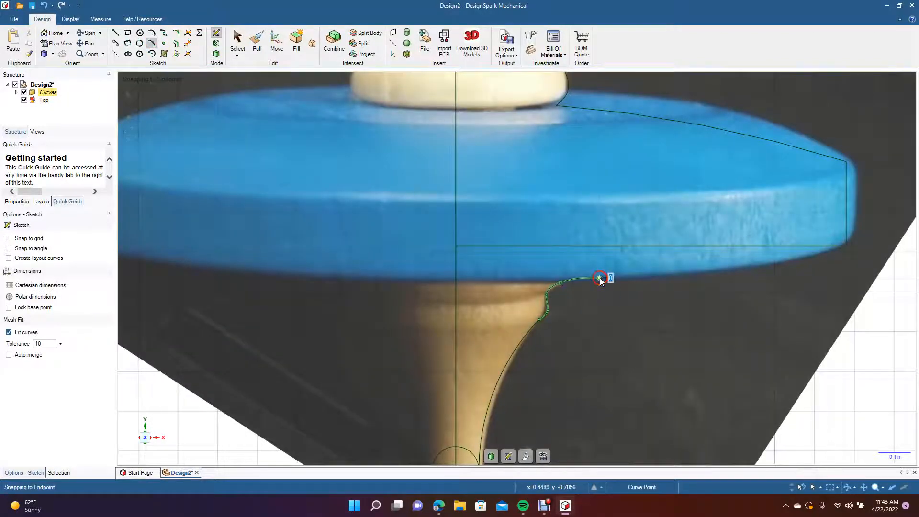
left_click(600, 278)
left_click(845, 247)
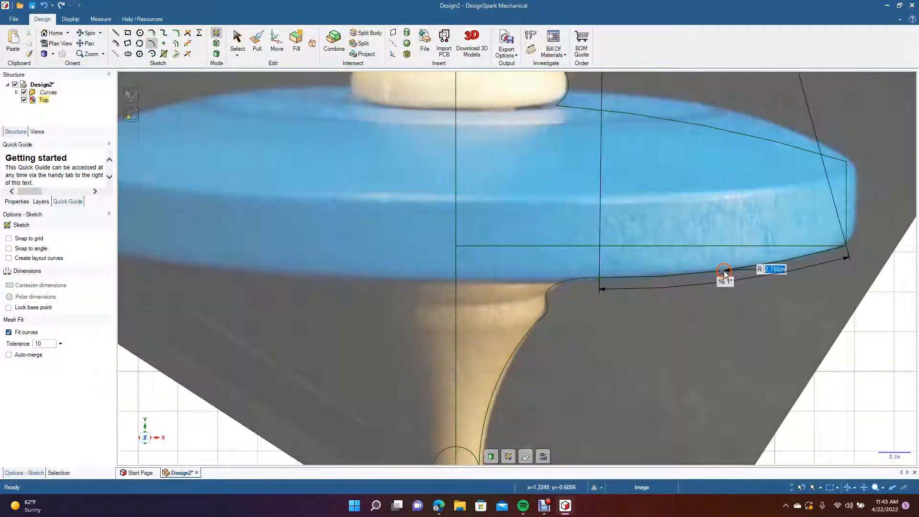
left_click(720, 271)
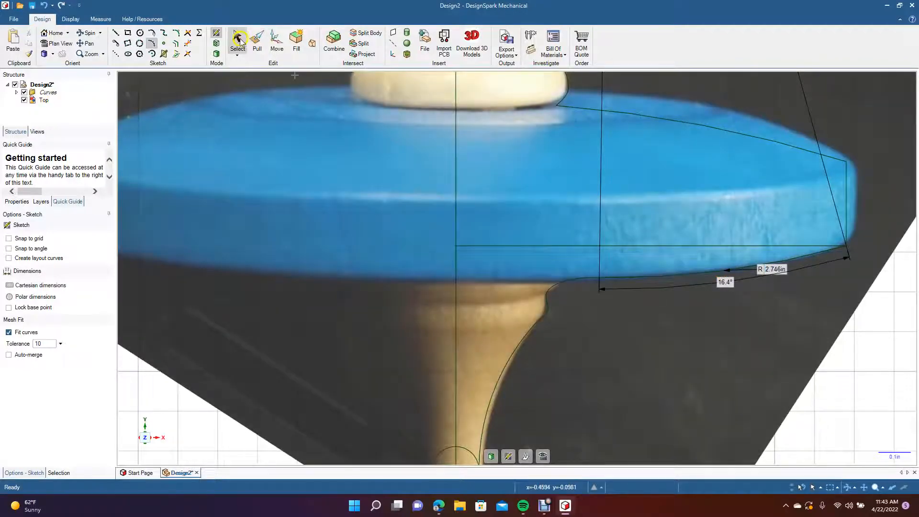
left_click(239, 40)
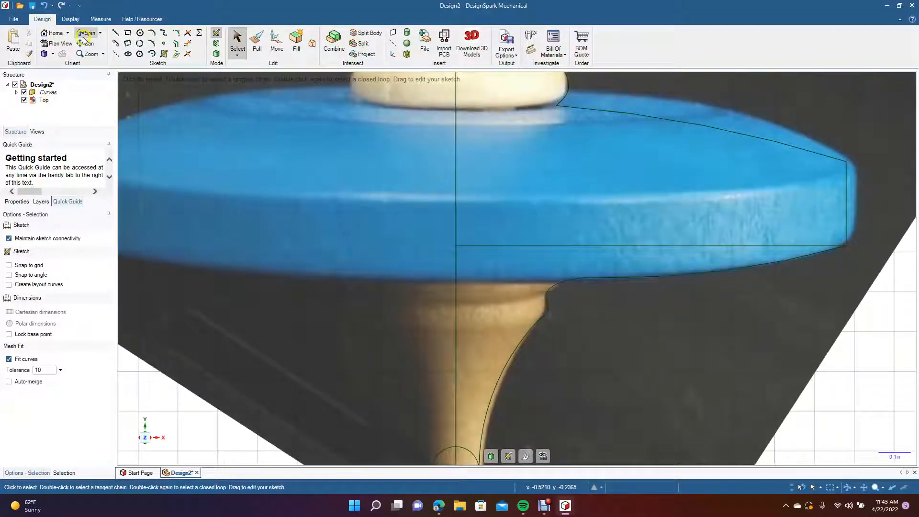
Step: Delete the reference image of the spinning top from behind the sketch
left_click(86, 44)
mouse_move(246, 322)
left_mouse_down()
mouse_move(240, 218)
mouse_move(254, 226)
left_mouse_up()
left_click(241, 37)
left_click(304, 267)
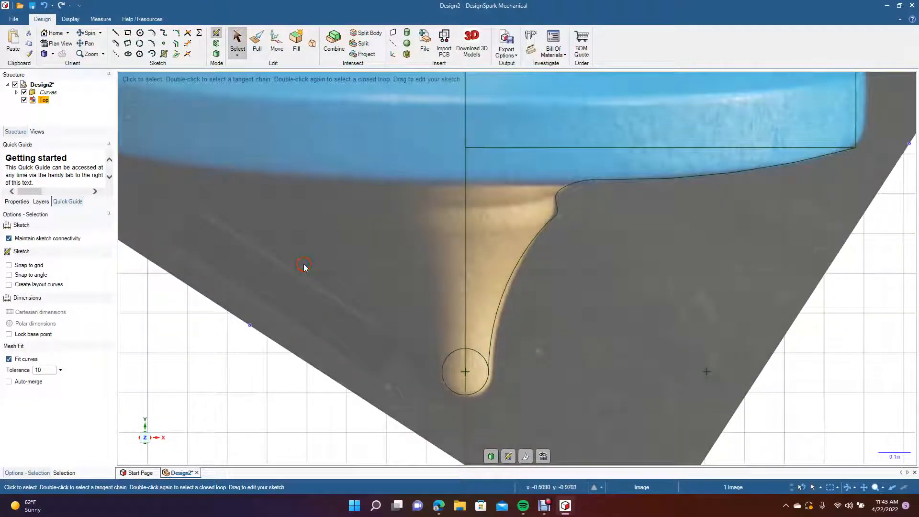
key("Delete")
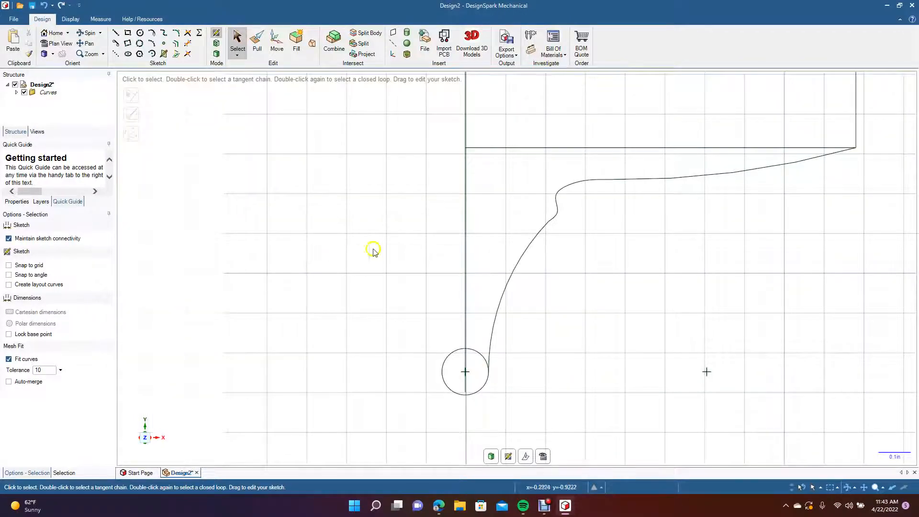
Step: Trim away the horizontal line across the disk, the tip circle's upper-right quarter and the axis segment inside the circle
left_click(186, 44)
left_click(487, 150)
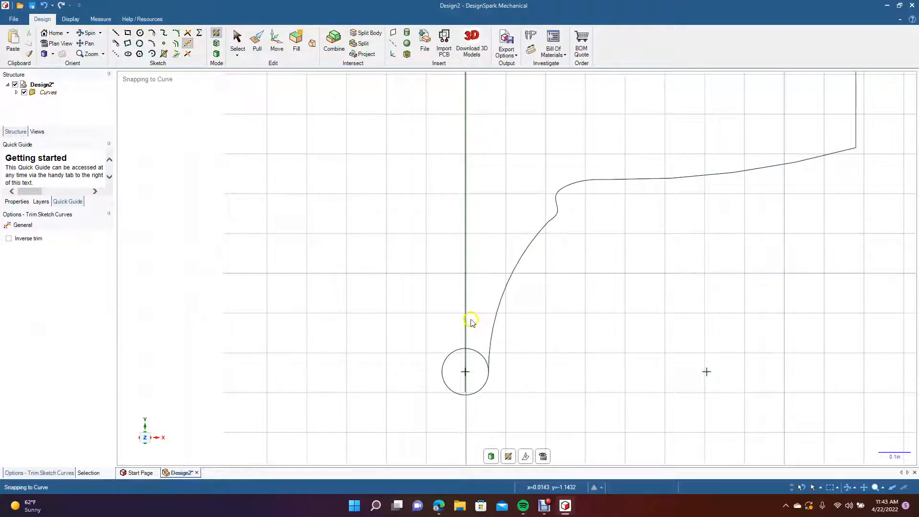
left_click(451, 354)
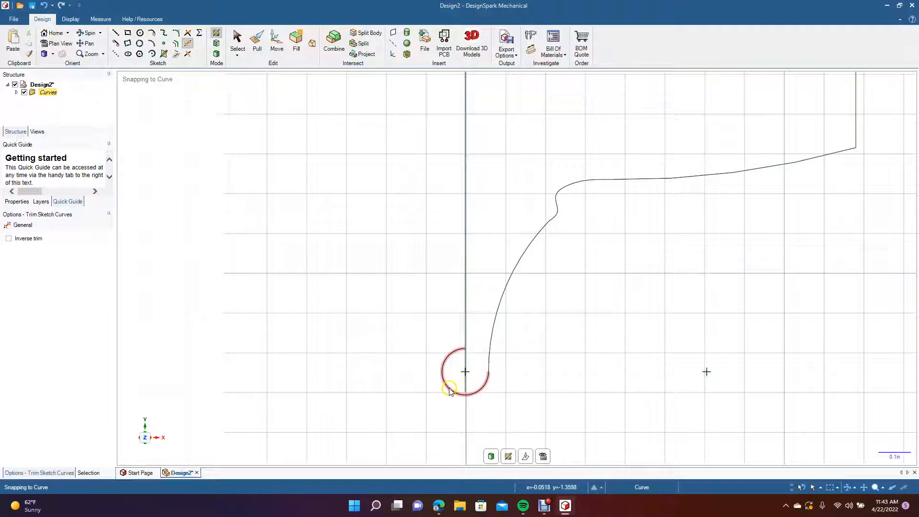
left_click(465, 383)
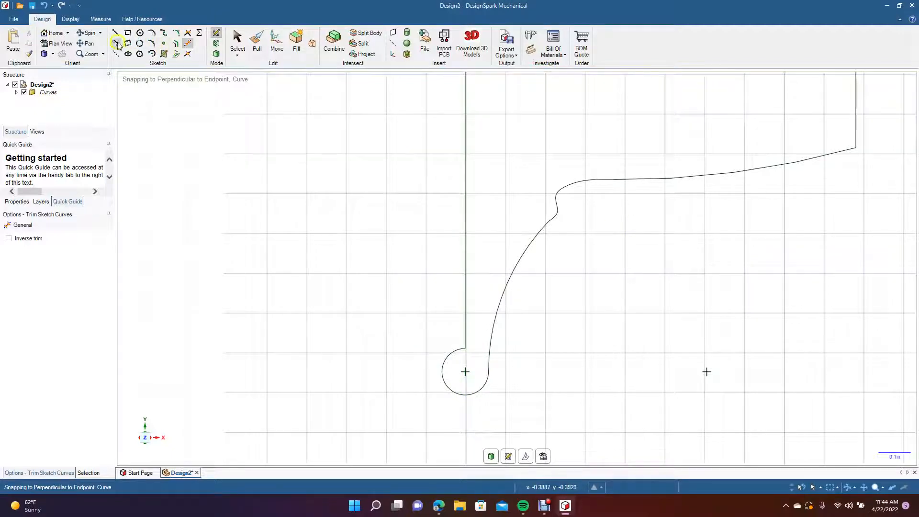
Step: Round the disk's upper and lower rim corners to about 0.073 in radius and its upper neck junction to about 0.025 in
left_click(86, 44)
mouse_move(347, 174)
left_mouse_down()
mouse_move(230, 295)
mouse_move(196, 304)
left_mouse_up()
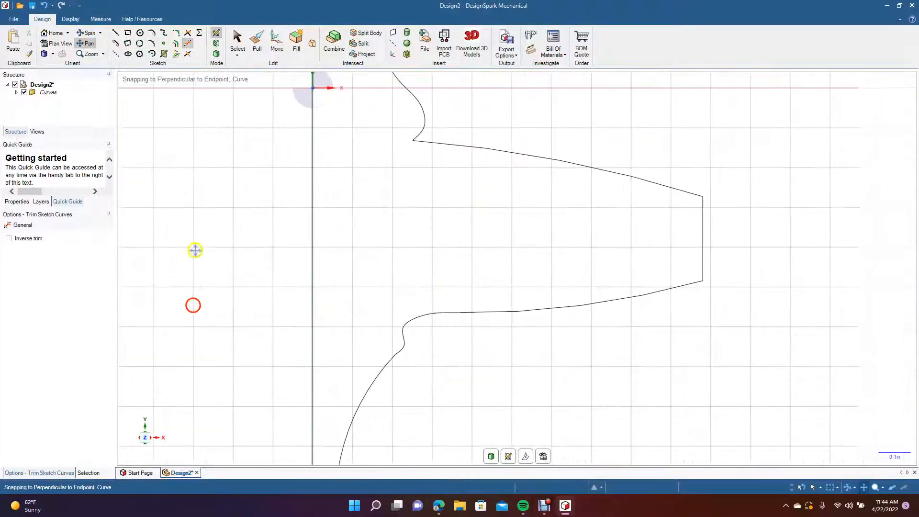
left_click(175, 32)
left_click(681, 187)
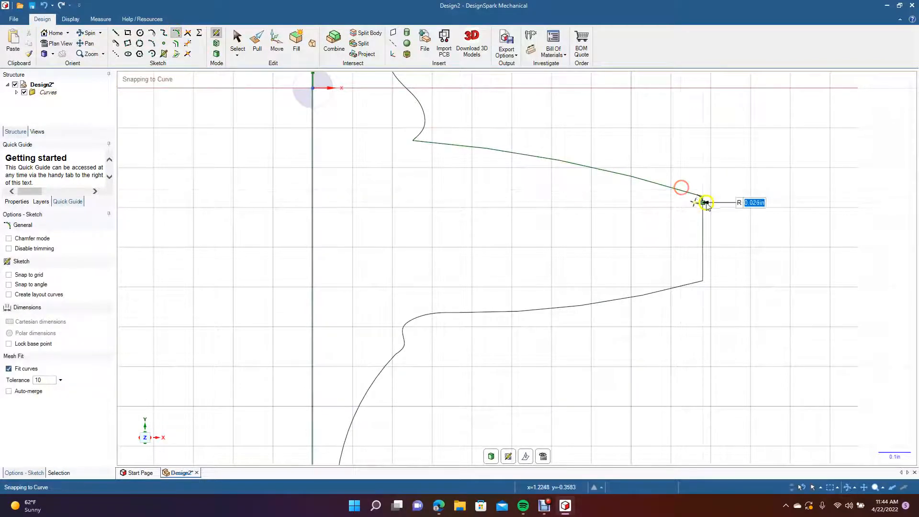
left_click(707, 215)
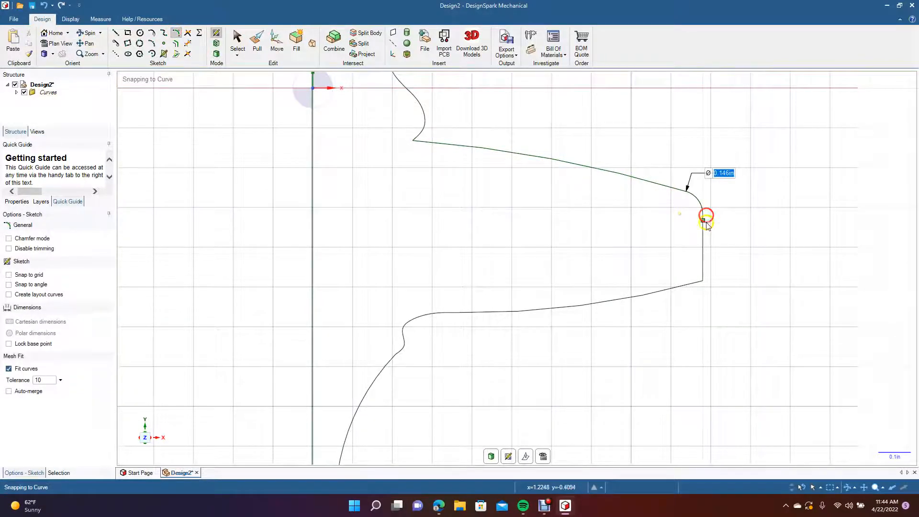
left_click(685, 288)
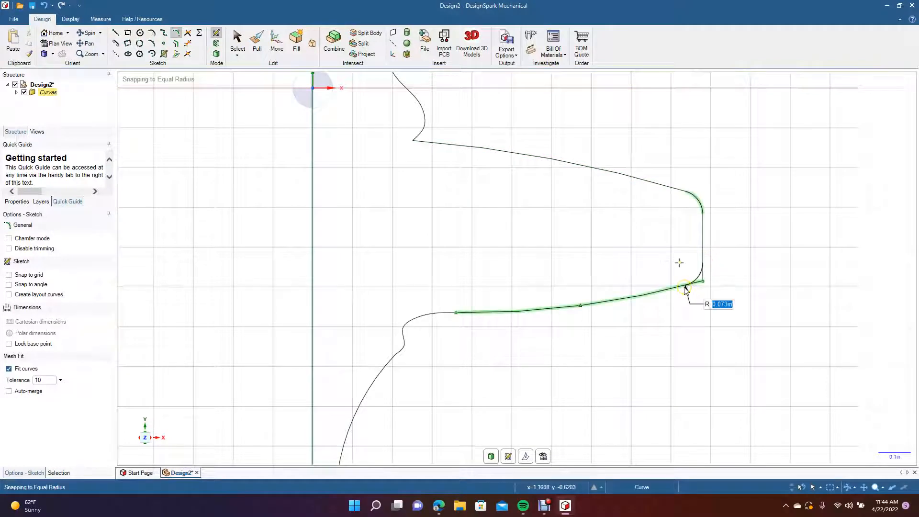
left_click(685, 288)
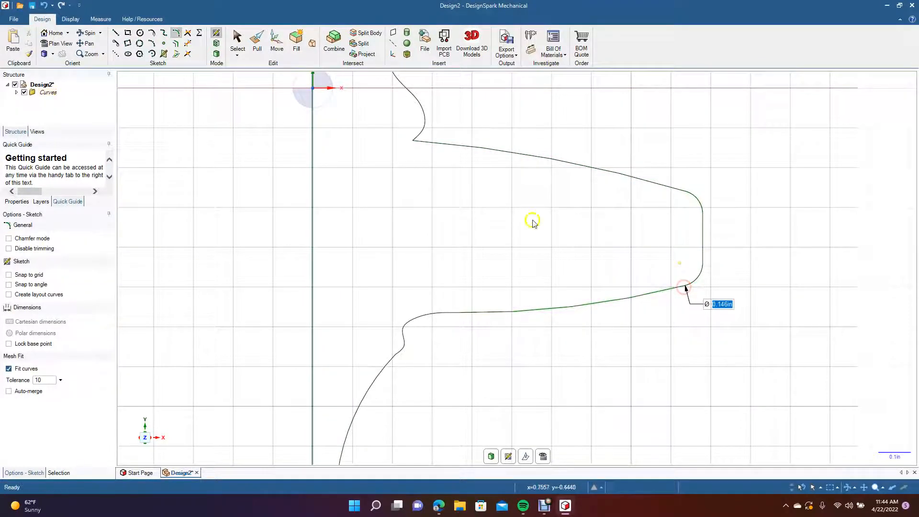
left_click(424, 136)
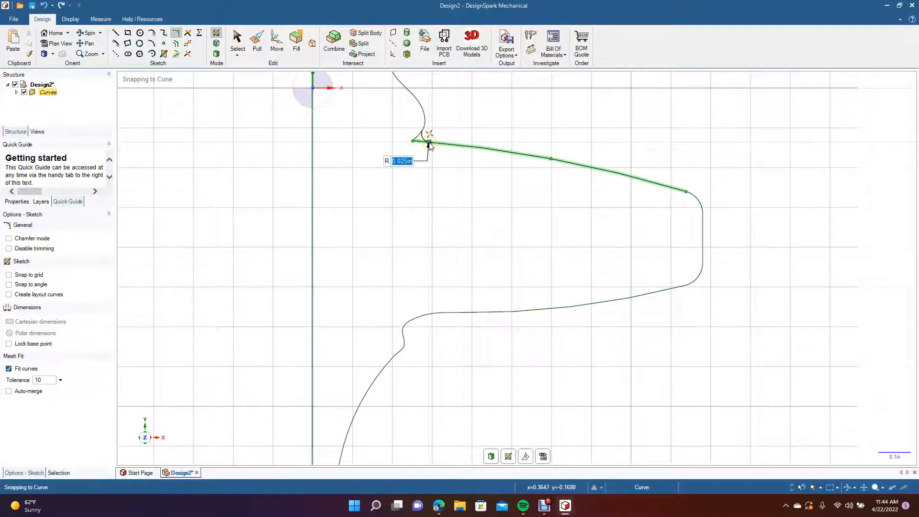
left_click(429, 145)
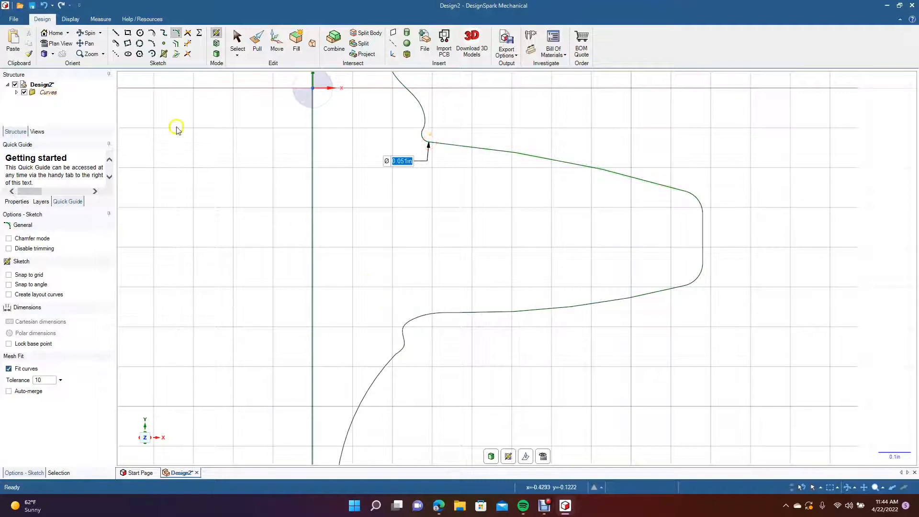
Step: Round the upper stem's junction with the bulge spline to about 0.151 in radius and its corner under the ring to about 0.051 in diameter
left_click(89, 44)
mouse_move(298, 185)
left_mouse_down()
mouse_move(299, 372)
mouse_move(289, 423)
left_mouse_up()
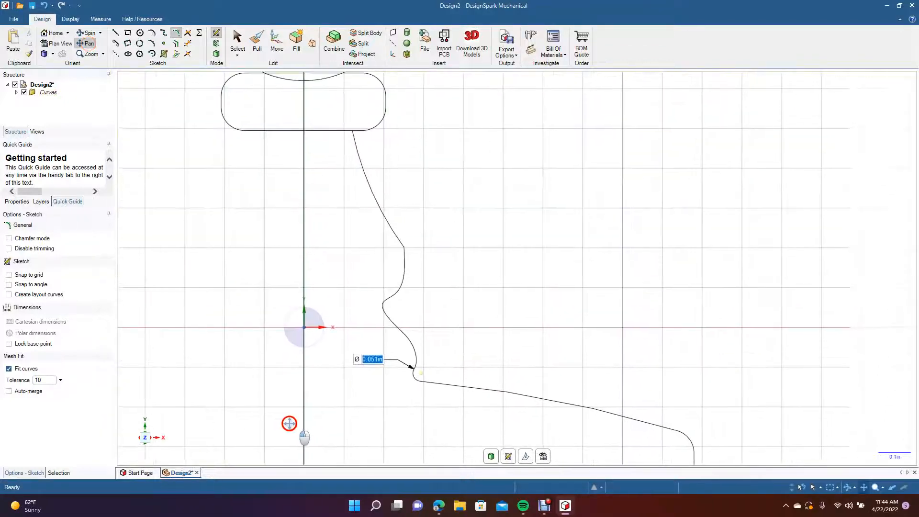
left_click(177, 35)
left_click(390, 229)
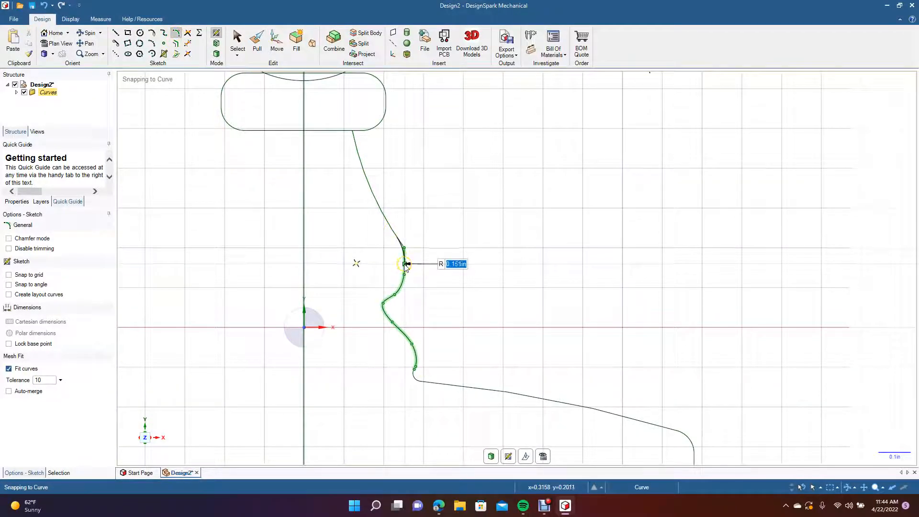
left_click(405, 265)
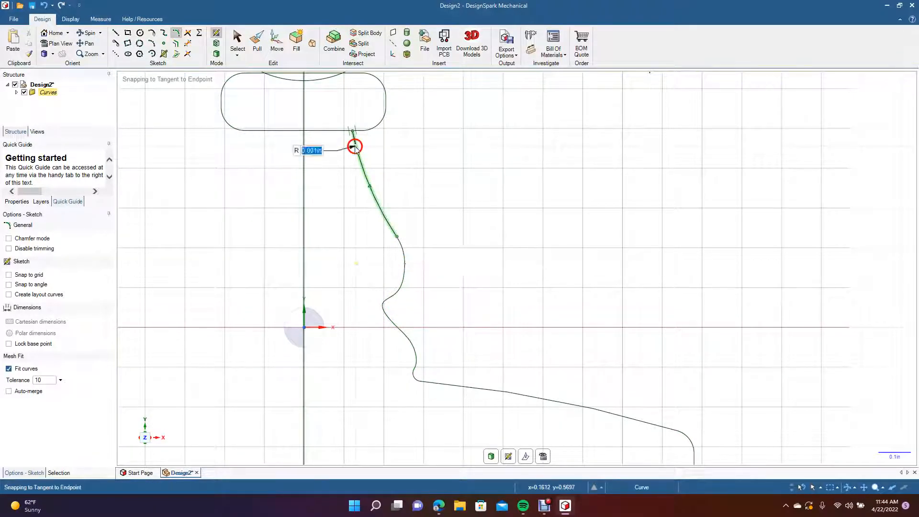
left_click(366, 133)
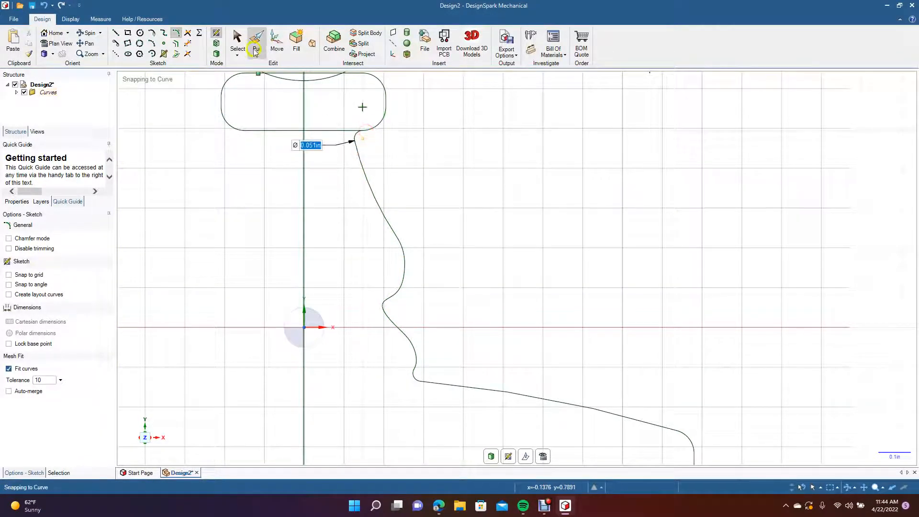
Step: Trim the ellipse and rounded rectangle to their right halves, removing the segments that cross between the axis and the outer profile
left_click(85, 46)
left_click_drag(211, 191, 208, 341)
left_click(188, 43)
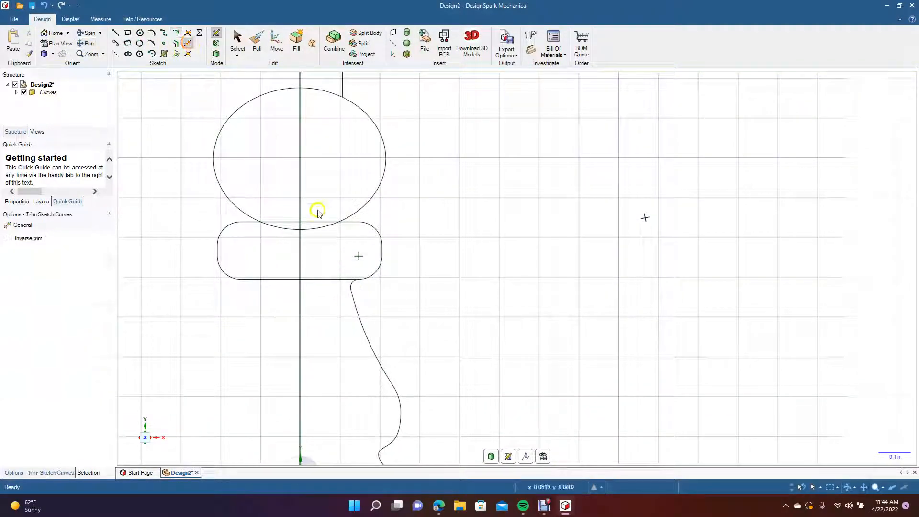
left_click(322, 227)
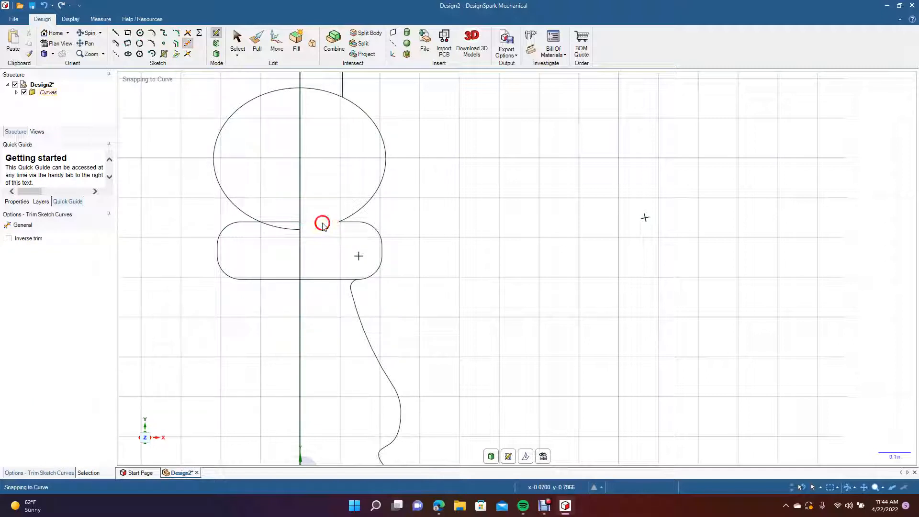
left_click(232, 199)
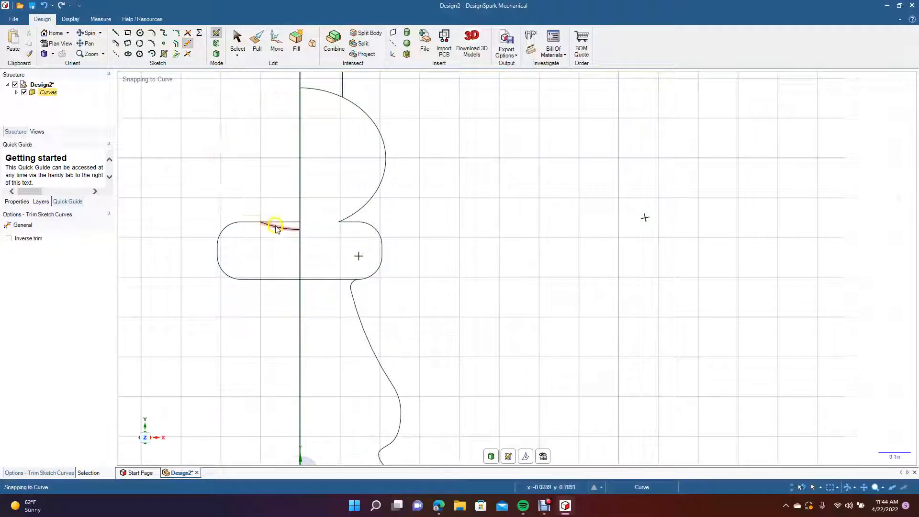
left_click(278, 224)
left_click(230, 227)
left_click(220, 260)
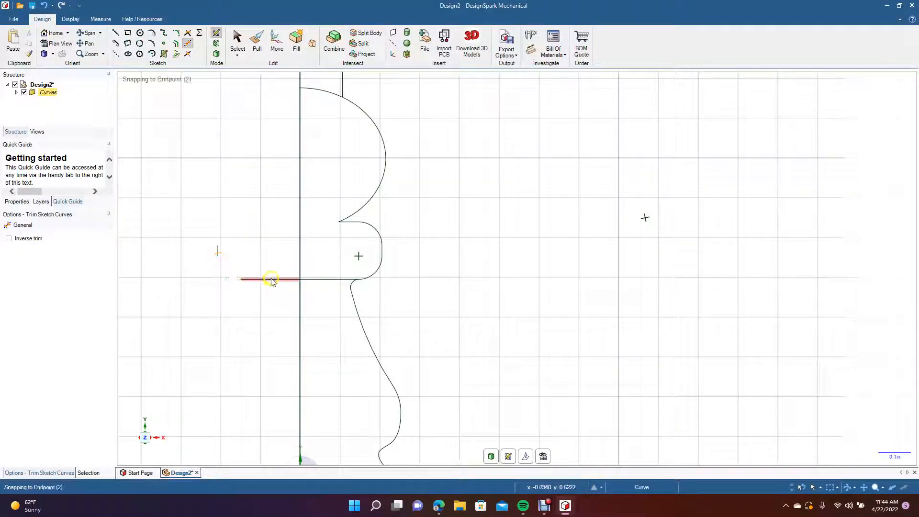
left_click(271, 279)
left_click(217, 252)
left_click(313, 282)
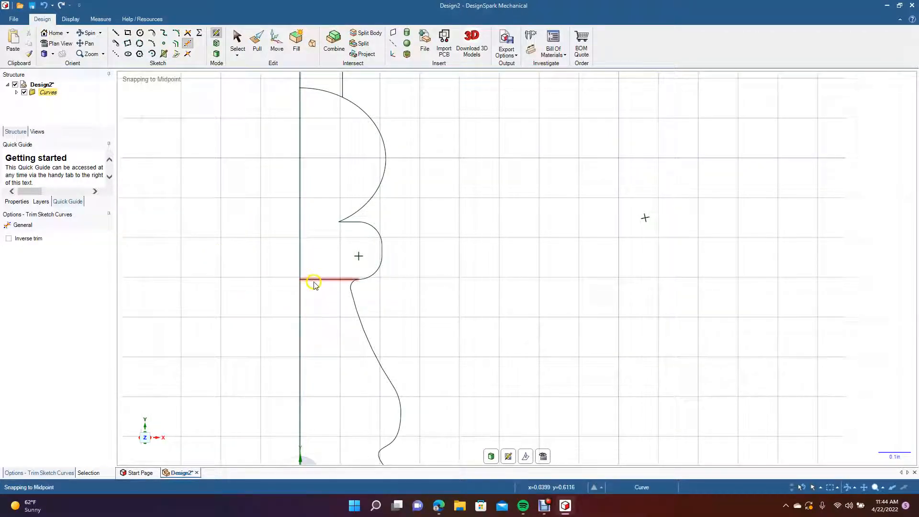
Step: Round the corner between the ellipse and the ring to about 0.033 in diameter and trim the leftover line stub
left_click(177, 33)
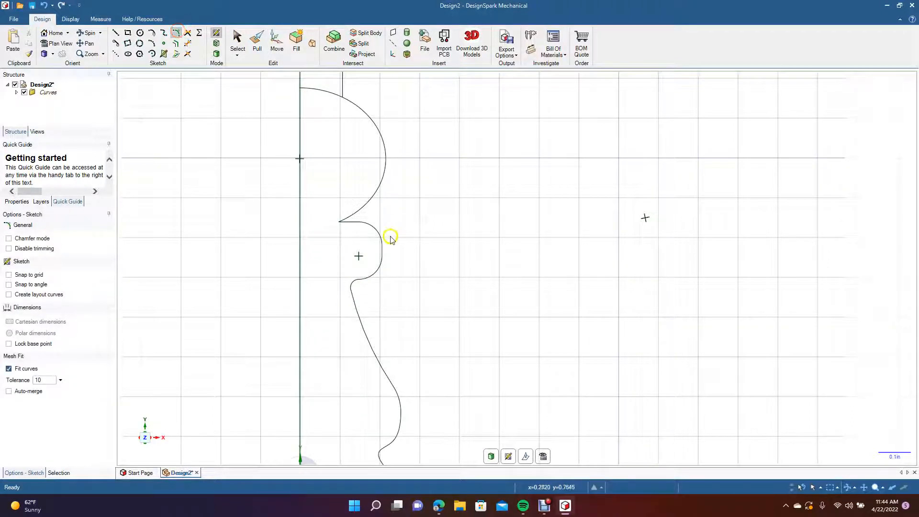
left_click(353, 216)
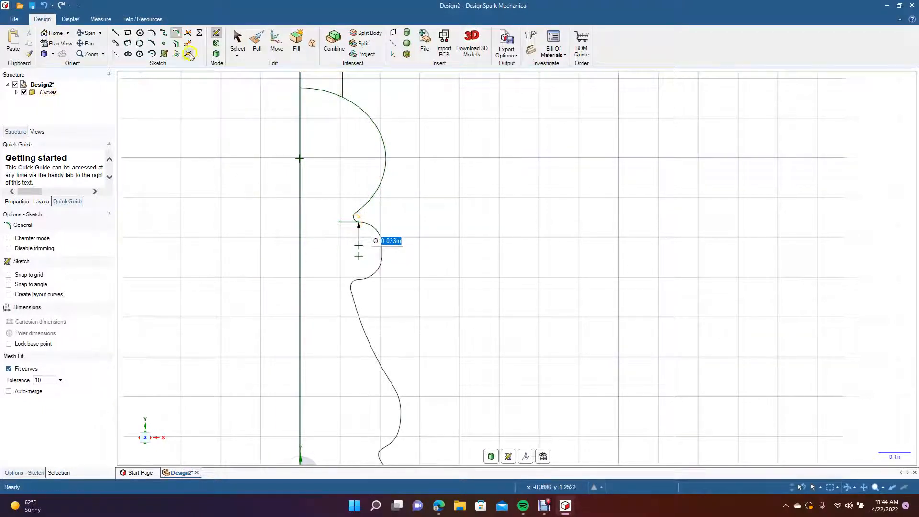
left_click(190, 42)
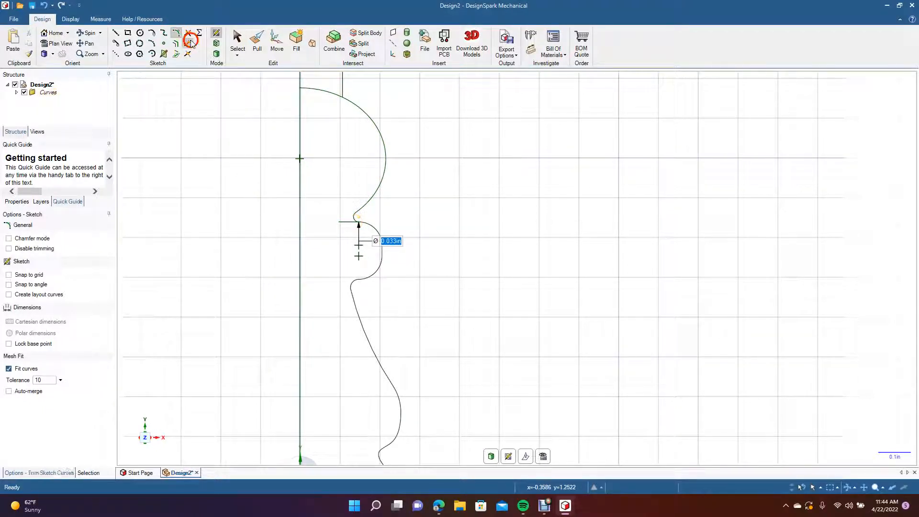
left_click(353, 223)
Step: Trim the ellipse's top arc between the centre axis and the upper stem's side line
left_click(88, 43)
mouse_move(243, 172)
left_mouse_down()
mouse_move(259, 463)
mouse_move(254, 375)
left_mouse_up()
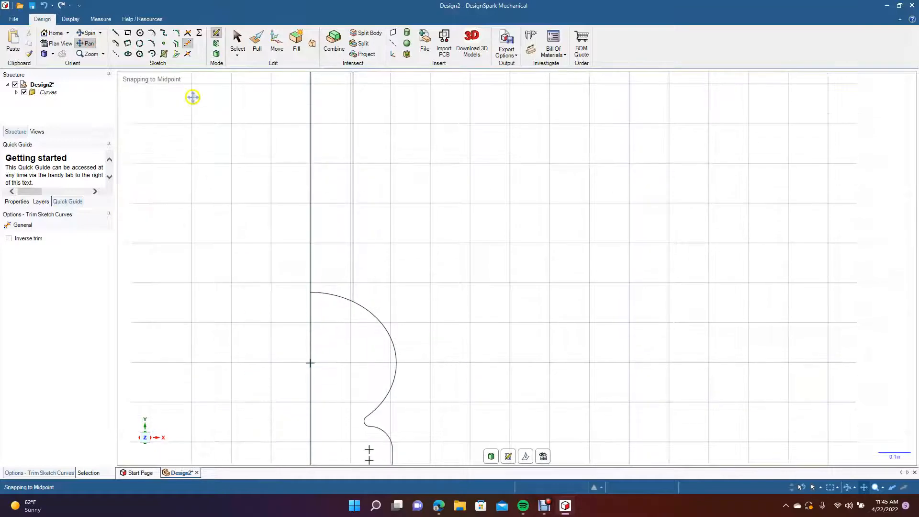
left_click(189, 45)
left_click(343, 300)
Step: Delete the long vertical line along the profile's centre axis
scroll(225, 283, "down", 5)
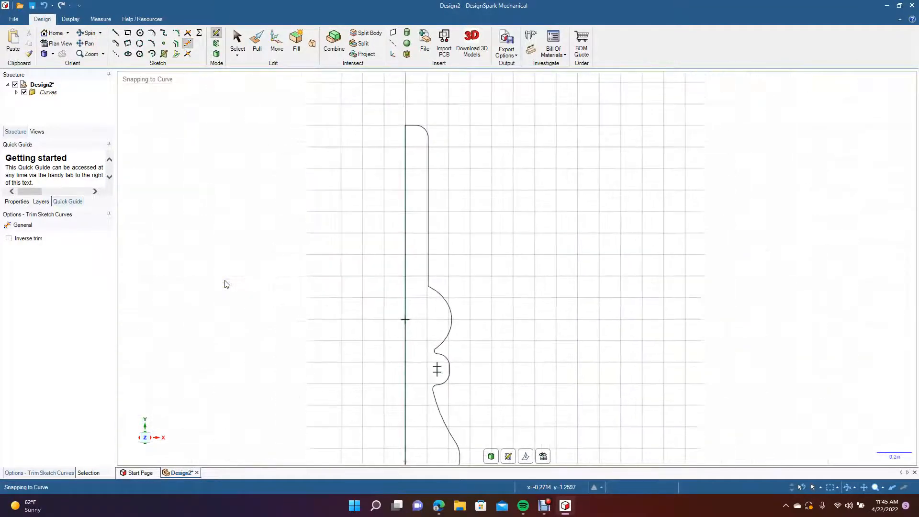
left_click(87, 43)
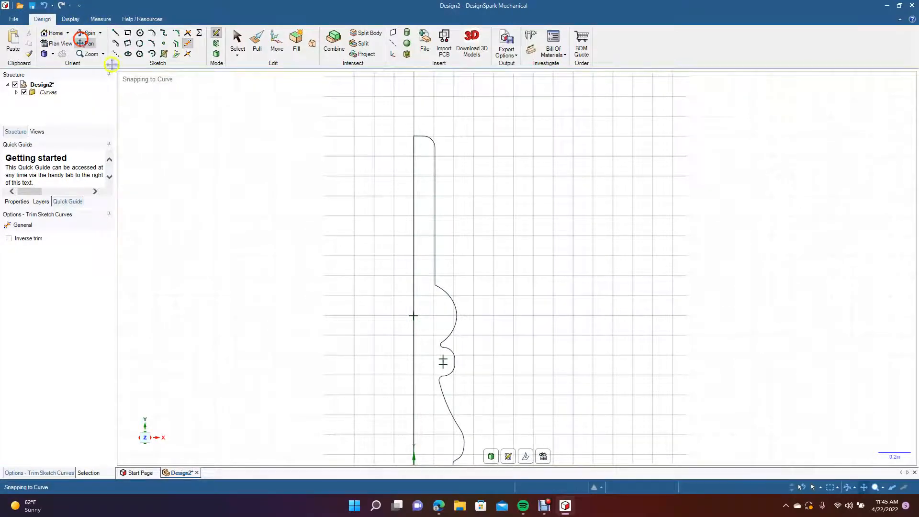
mouse_move(294, 318)
left_mouse_down()
mouse_move(248, 173)
mouse_move(274, 60)
left_mouse_up()
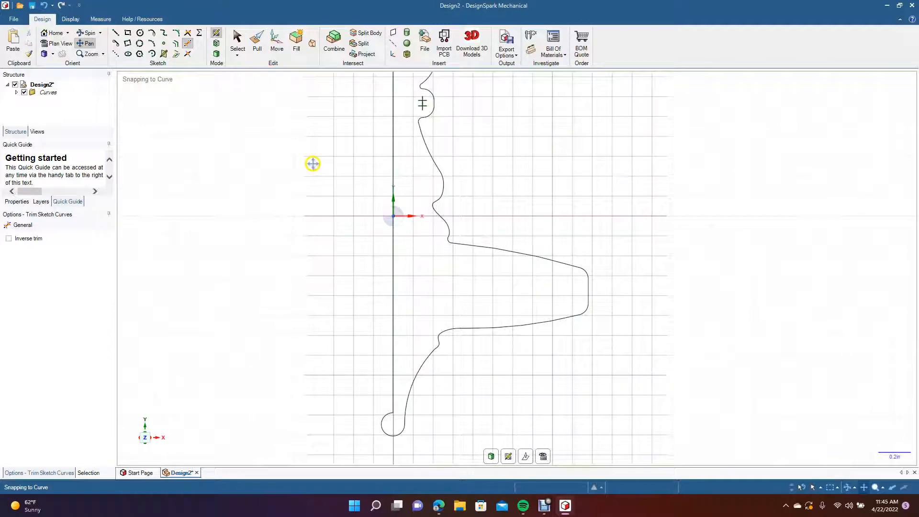
left_click(236, 40)
left_click(394, 345)
key("Delete")
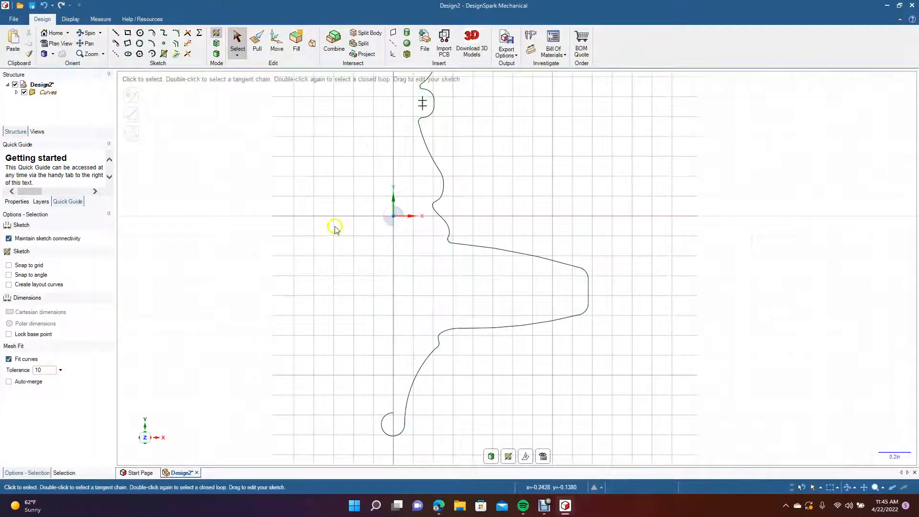
Step: Draw a vertical line about 3.509 in long from the stem's top end to the tip circle's bottom, and trim the circle's outer half
scroll(310, 276, "down", 5)
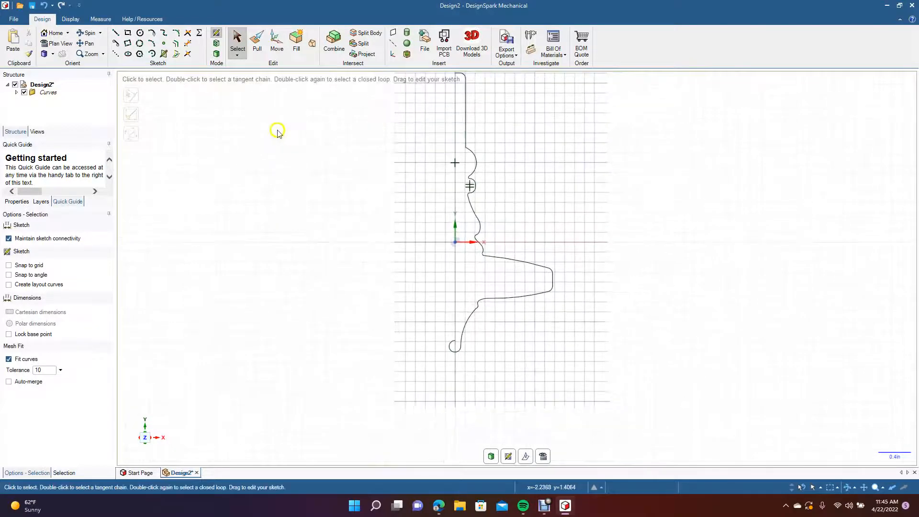
left_click(116, 33)
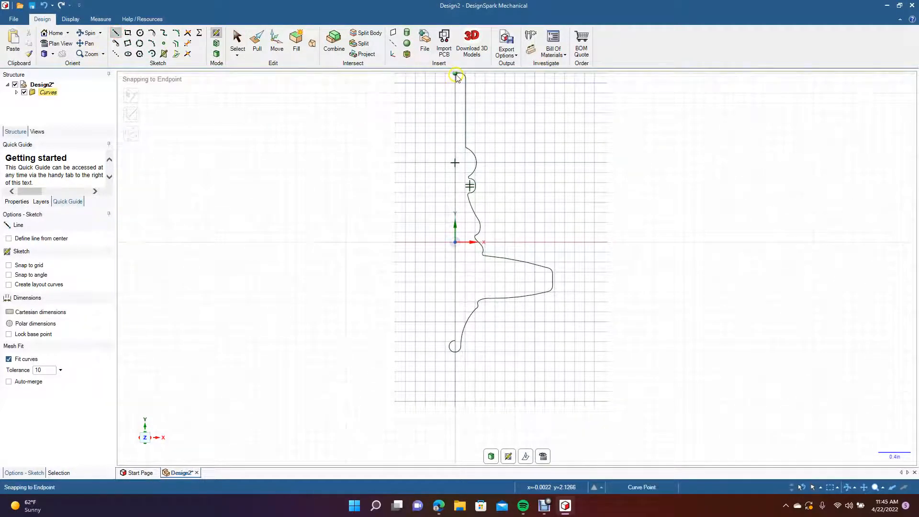
left_click(456, 75)
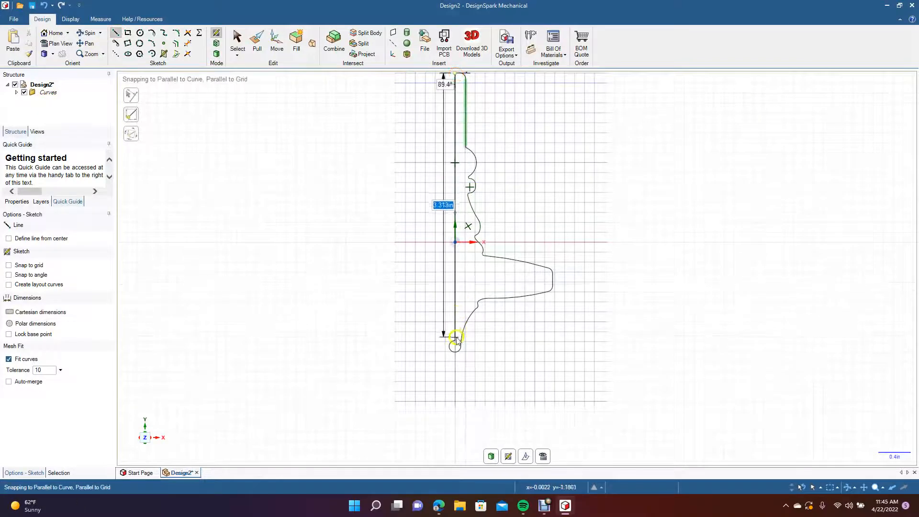
left_click(454, 349)
left_click(237, 46)
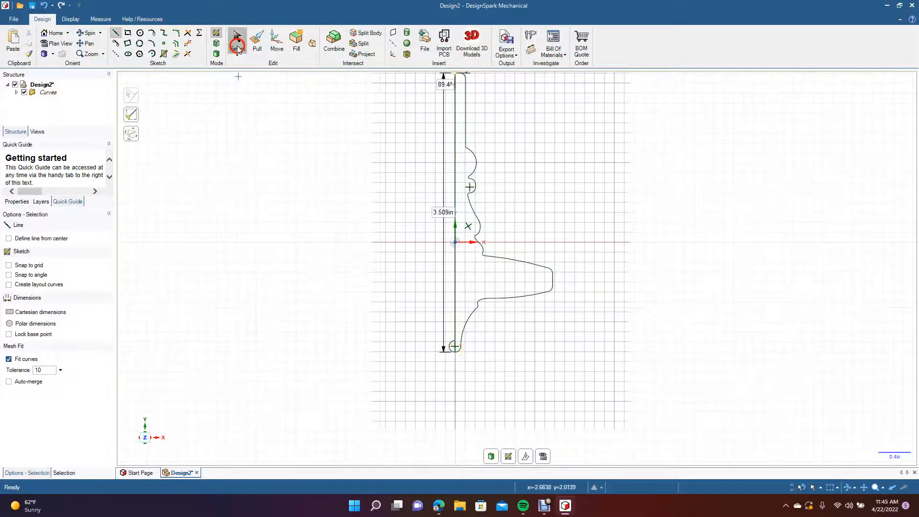
left_click(188, 44)
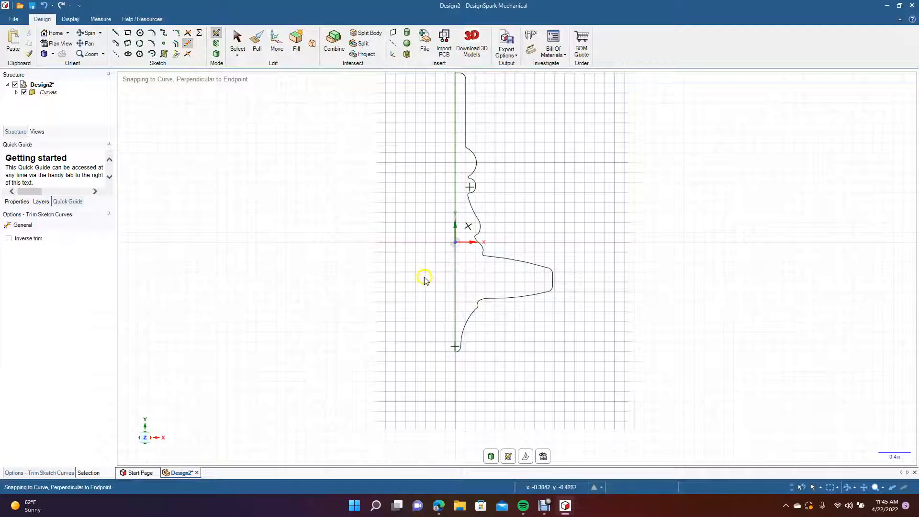
Step: Round the junction between the disk's underside and the curved tip using the sketch corner tool
scroll(414, 288, "up", 4)
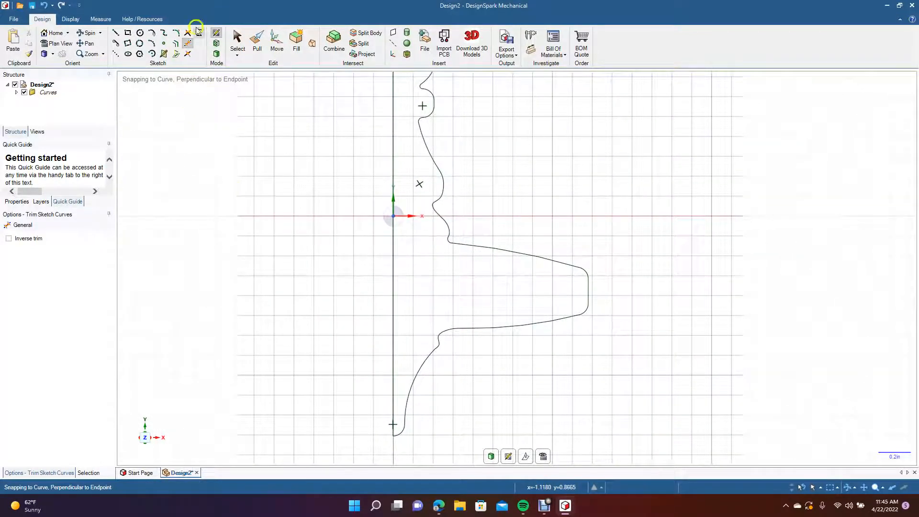
left_click(177, 34)
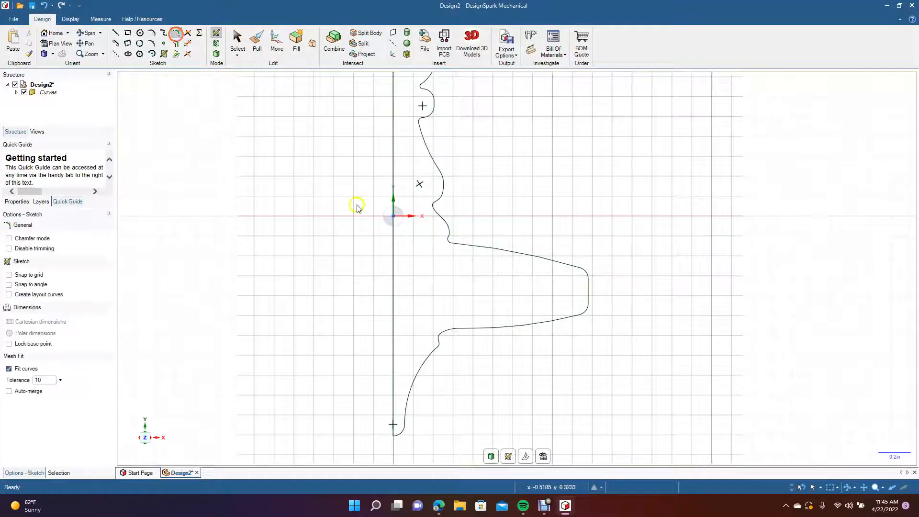
left_click(444, 334)
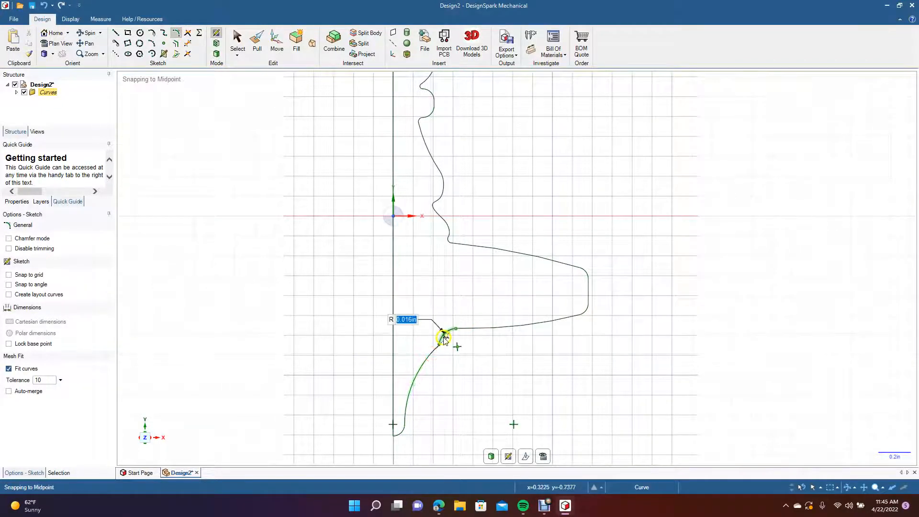
left_click(444, 332)
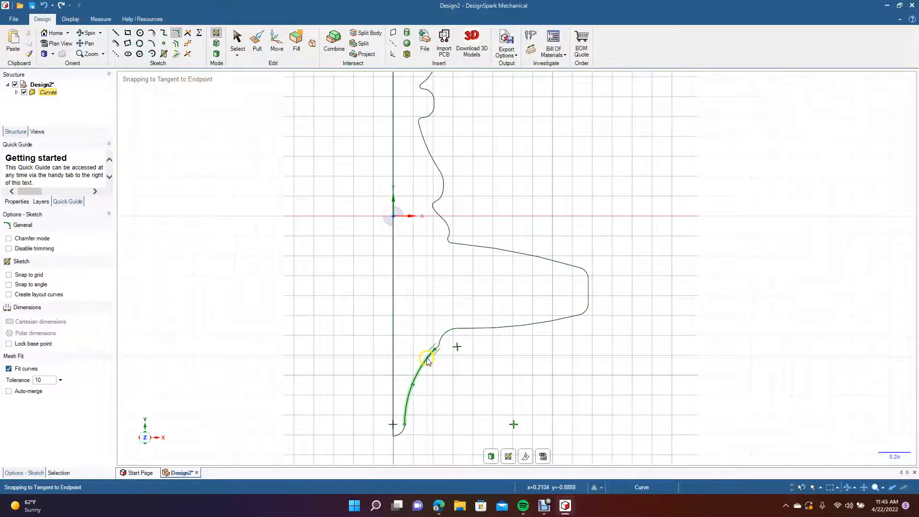
left_click(427, 361)
left_click(238, 39)
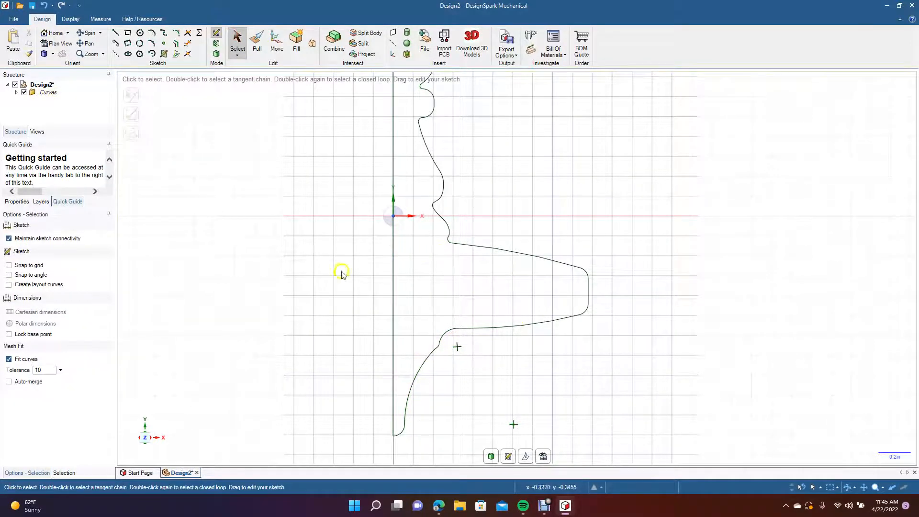
Step: Convert the closed profile into a surface and revolve it a full turn about its straight axis edge into a solid
scroll(315, 283, "down", 2)
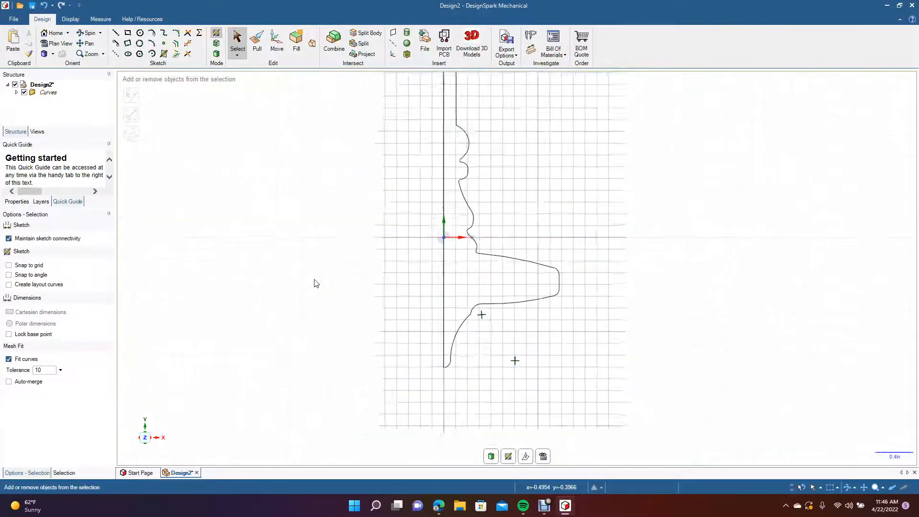
left_click(86, 43)
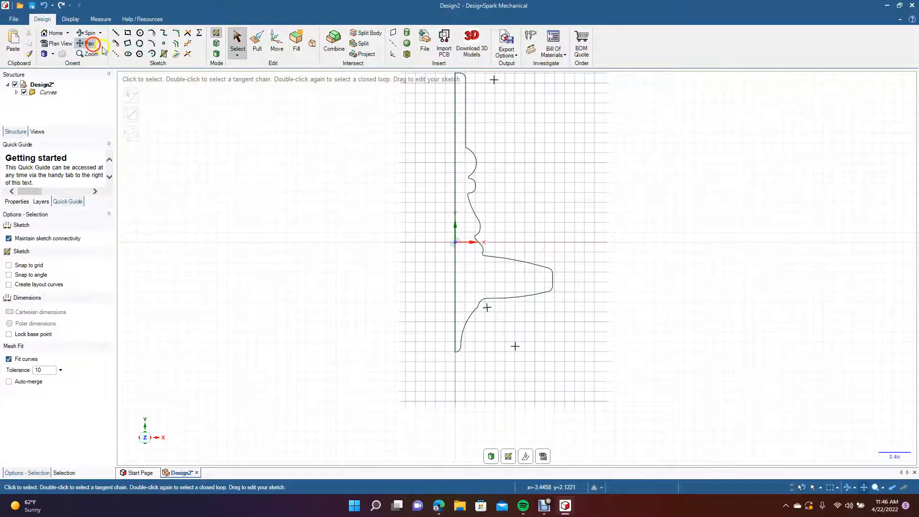
left_click_drag(261, 140, 261, 190)
left_click(258, 45)
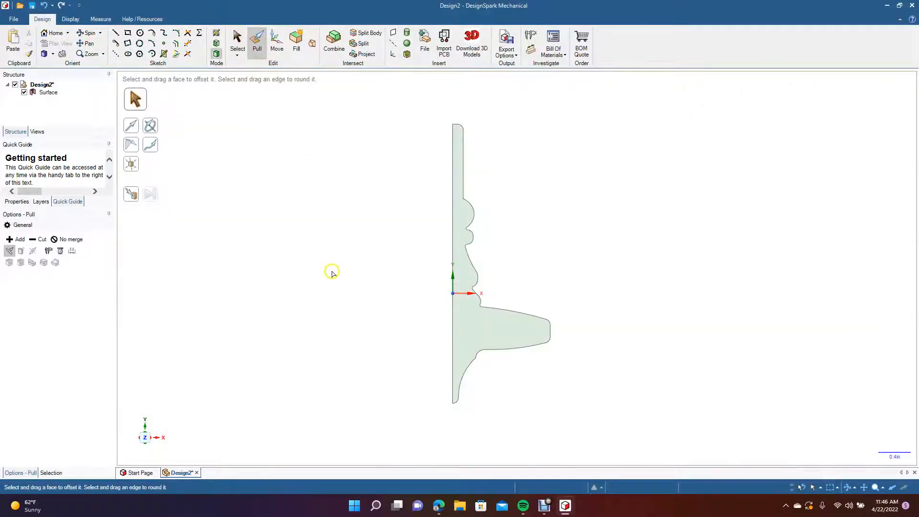
left_click(455, 242)
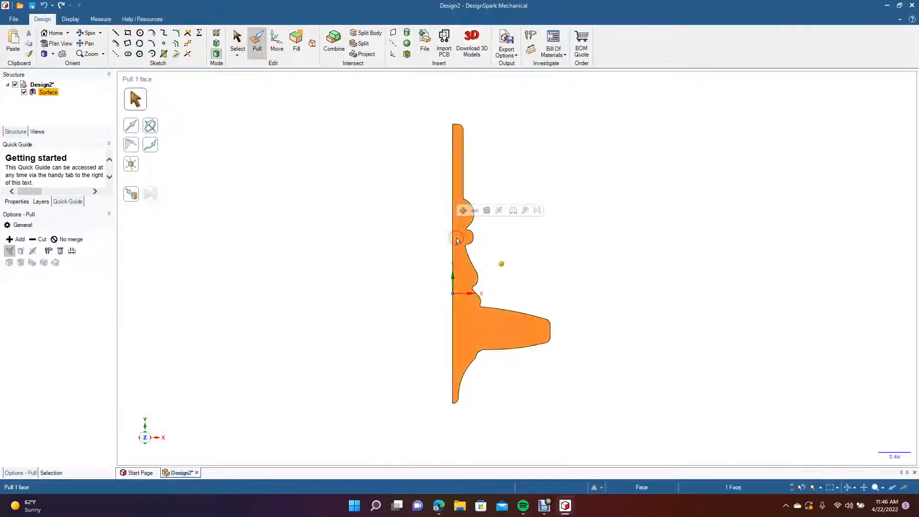
left_click(149, 128)
left_click(452, 265)
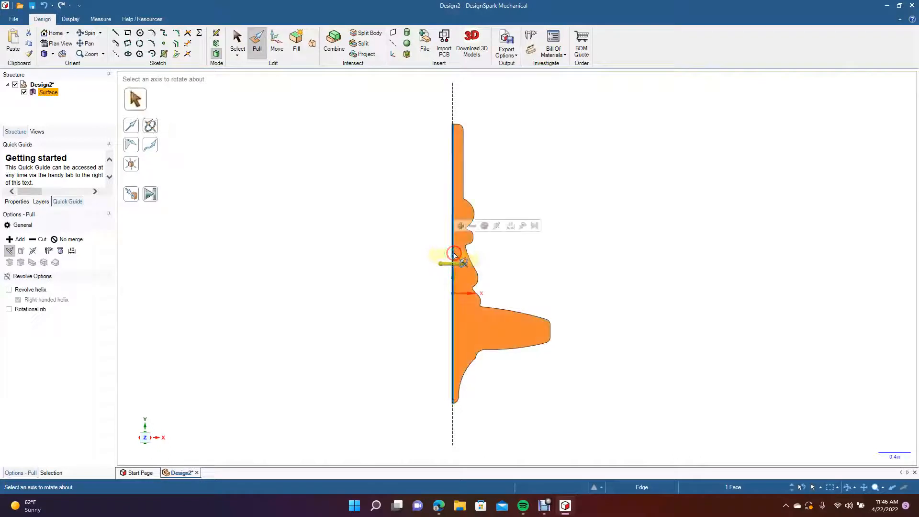
left_click(159, 196)
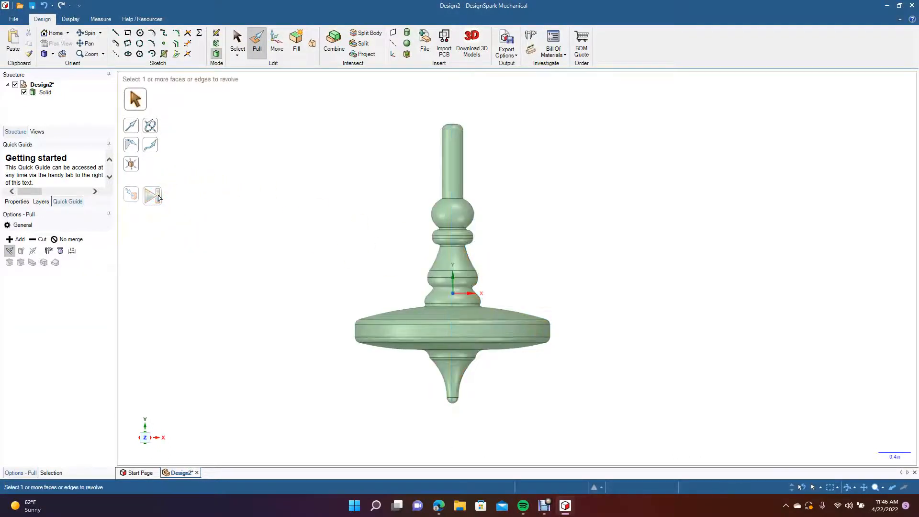
left_click(238, 39)
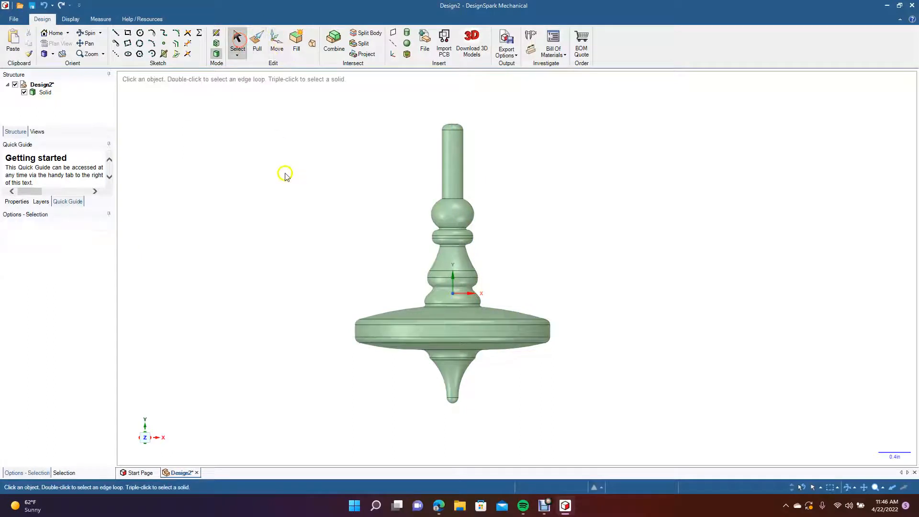
Step: Round the circular edge where the upper stem meets the ball with the Pull tool
left_click(88, 33)
left_click_drag(329, 211, 278, 145)
middle_click_drag(235, 211, 262, 213)
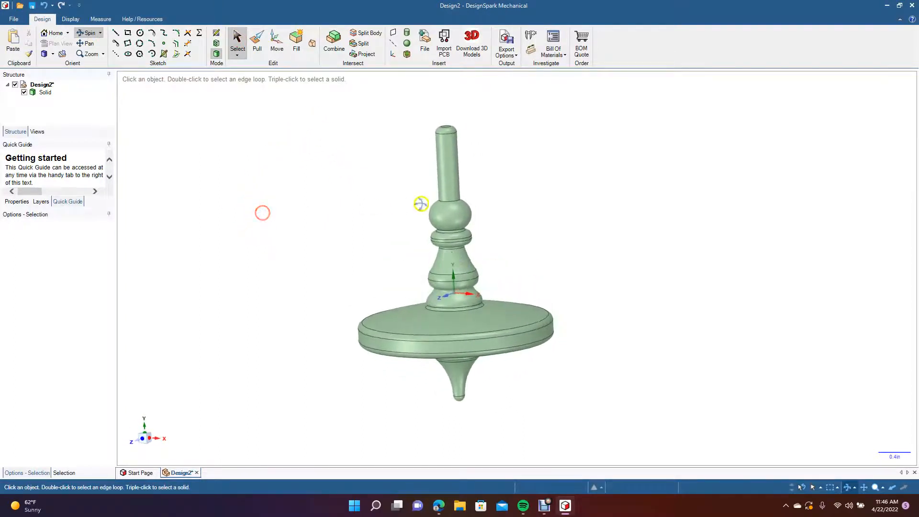
left_click(436, 210)
scroll(435, 210, "up", 5)
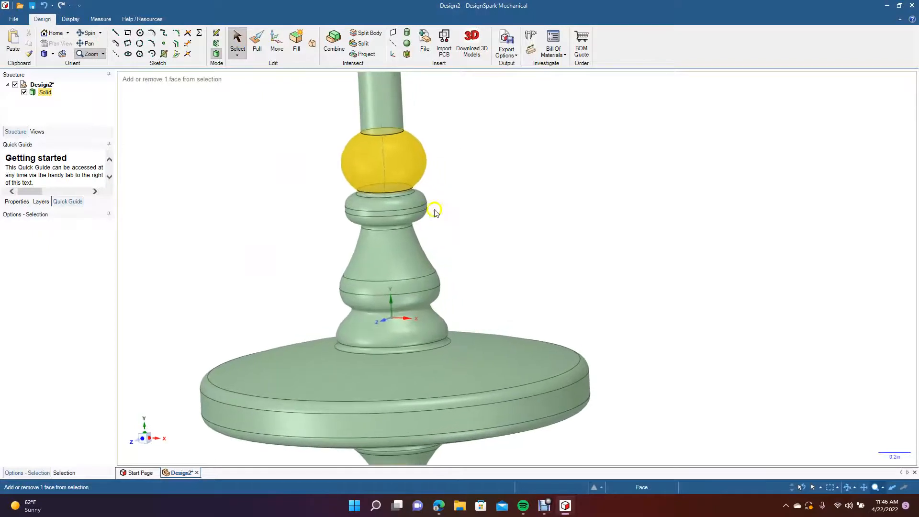
key("Escape")
left_click(89, 43)
left_click_drag(248, 162, 299, 303)
left_click(257, 41)
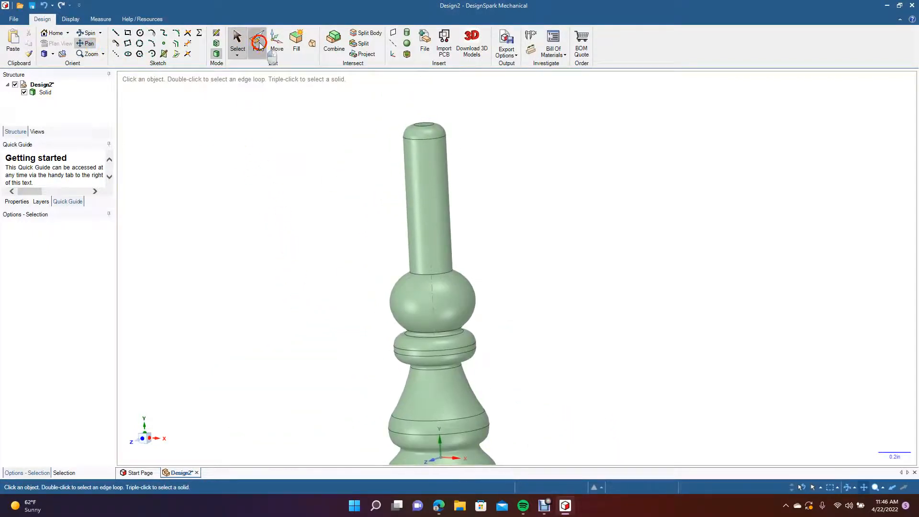
left_click(443, 267)
left_click(445, 273)
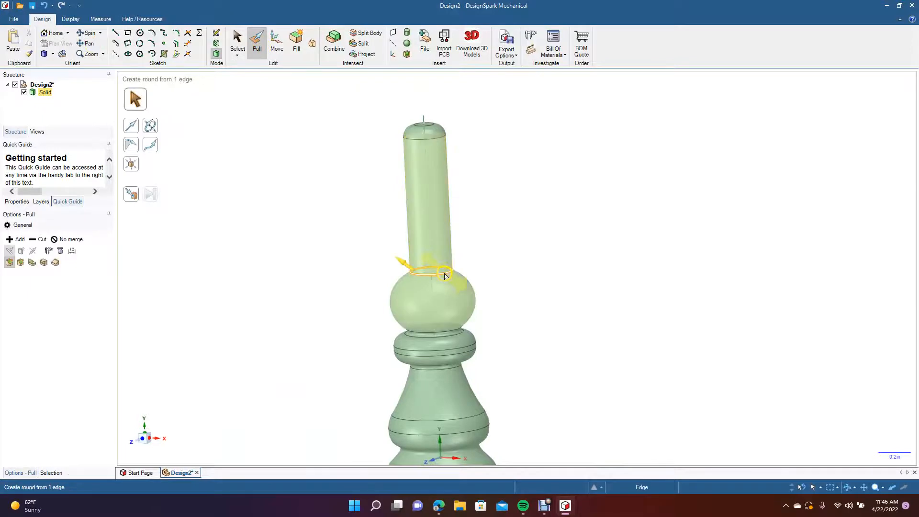
left_click_drag(441, 277, 426, 264)
left_click(533, 289)
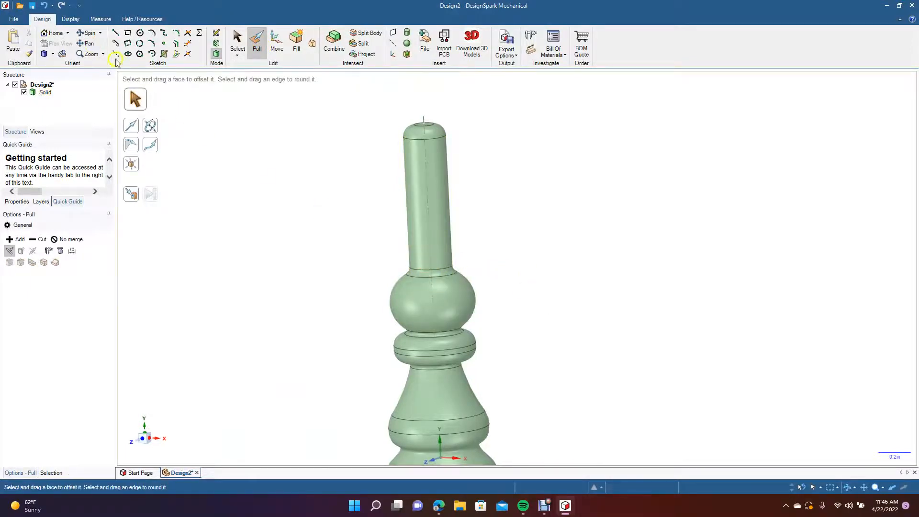
Step: Examine the solid's lower stem, disk and tip from several angles, and set the view orientation to Top
left_click(91, 45)
left_click_drag(287, 299, 263, 206)
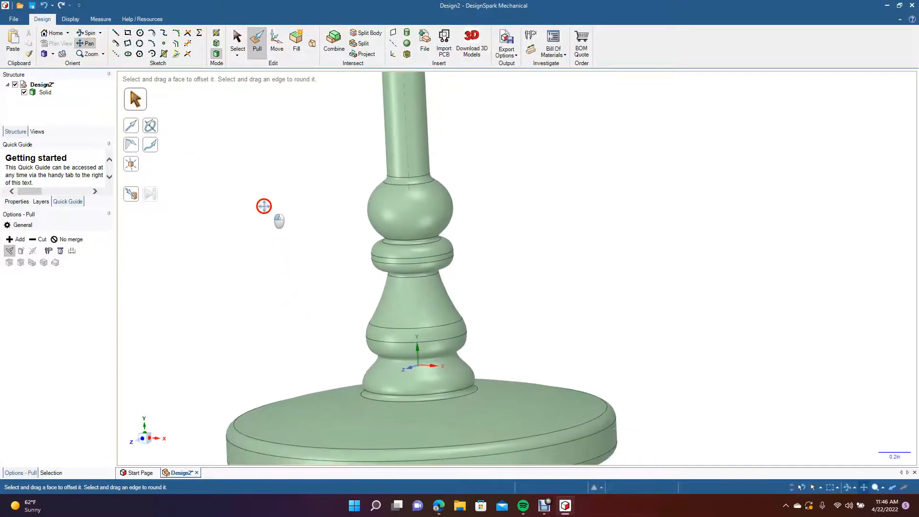
left_click_drag(267, 345, 280, 225)
left_click(89, 33)
left_click_drag(239, 280, 253, 261)
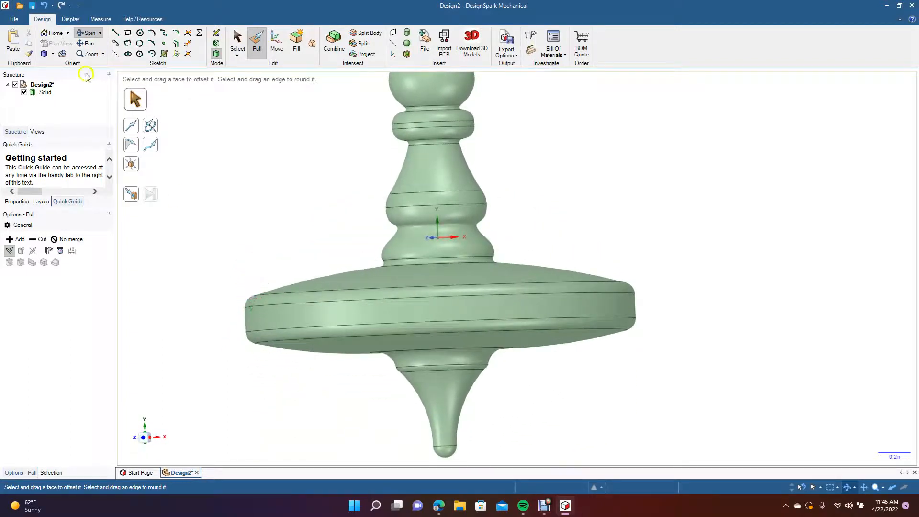
left_click(54, 54)
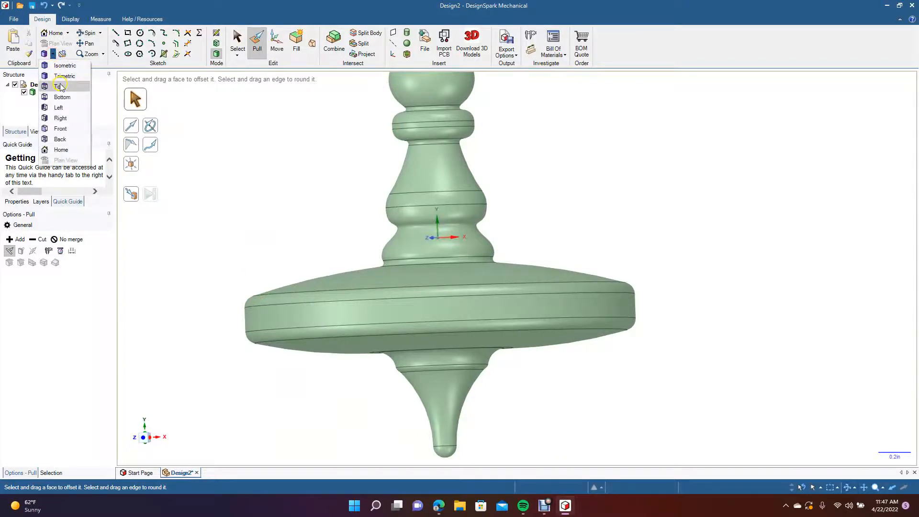
left_click(60, 86)
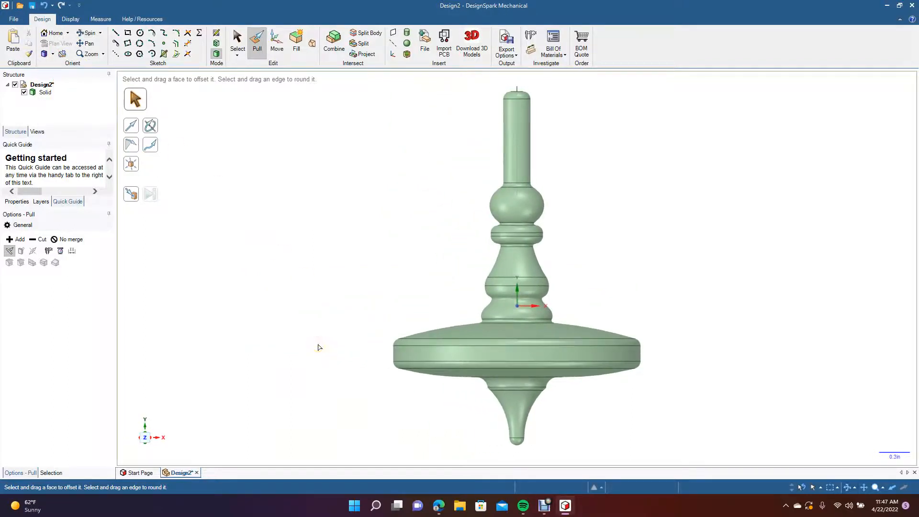